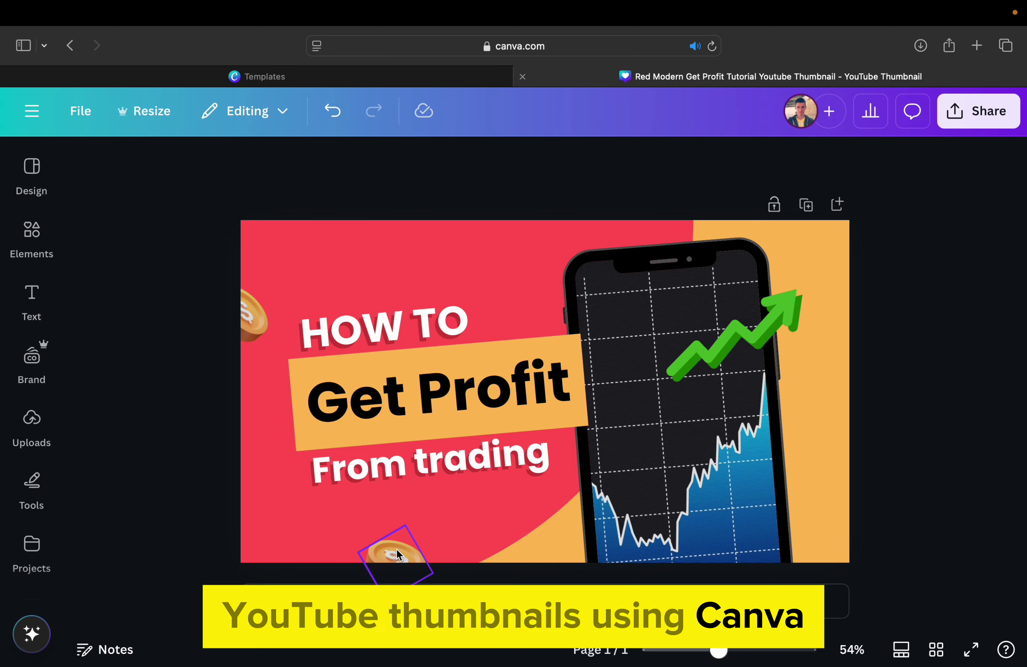
left_click(397, 556)
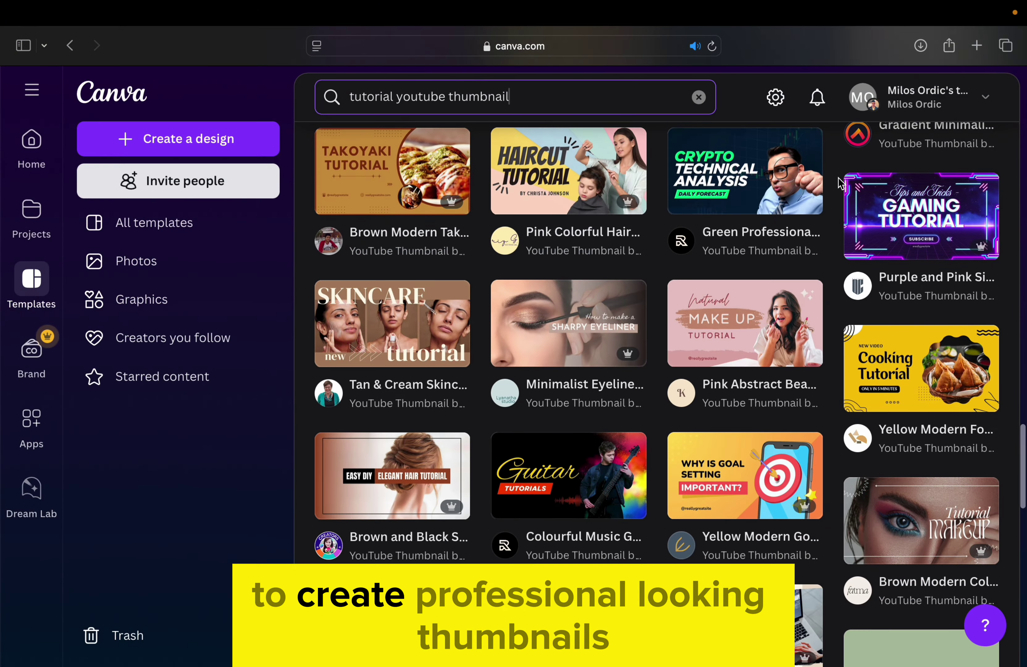
scroll(839, 183, "down", 8)
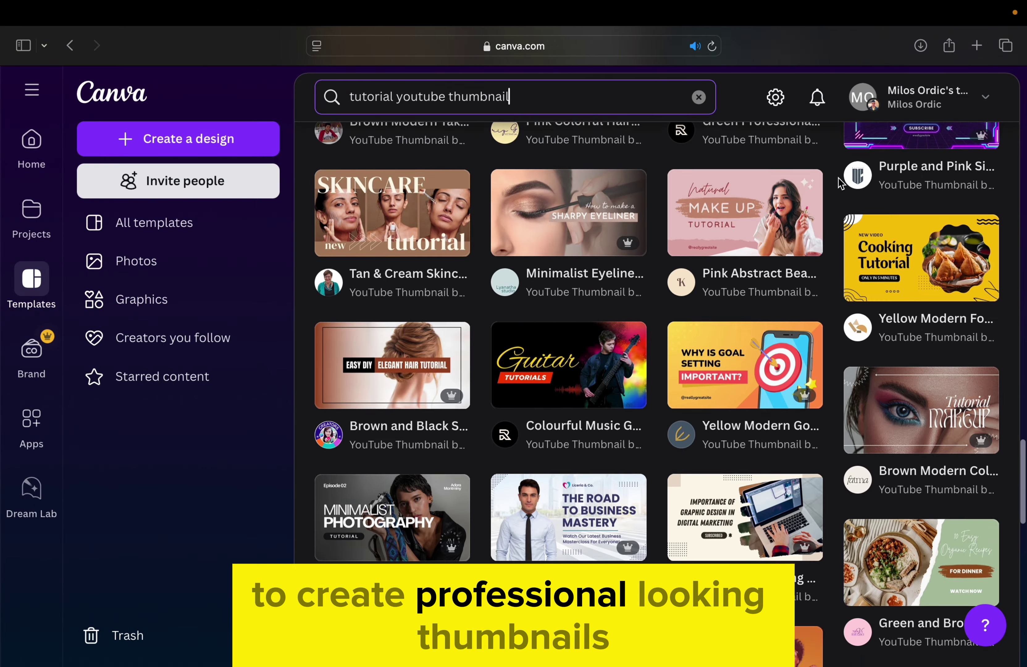
scroll(839, 182, "down", 3)
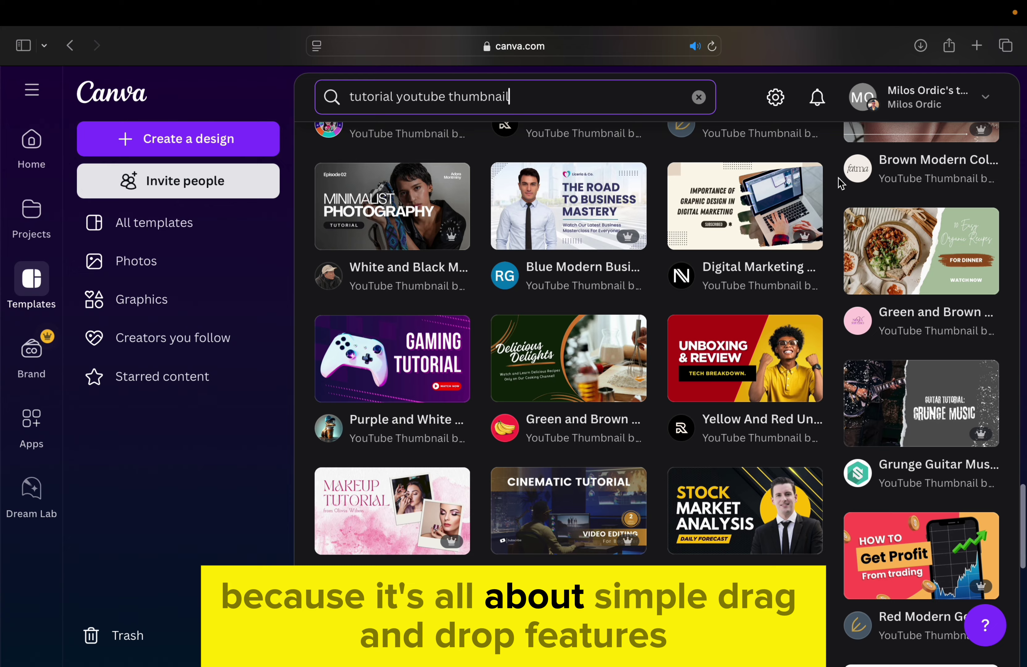
scroll(839, 182, "down", 2)
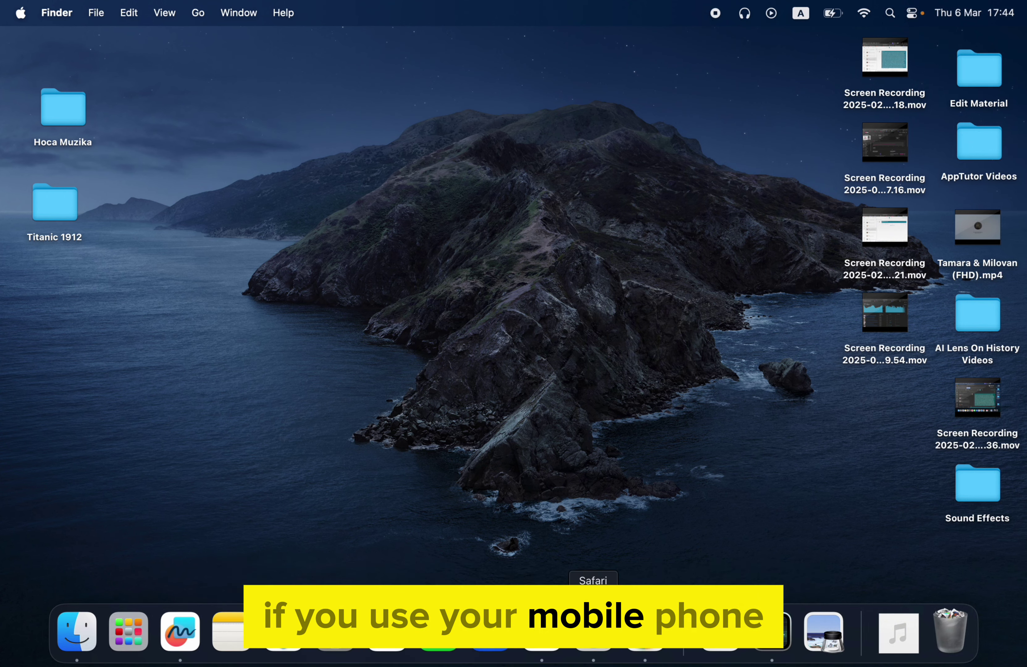
Step: Switch to Safari and go to canva.com
left_click(593, 631)
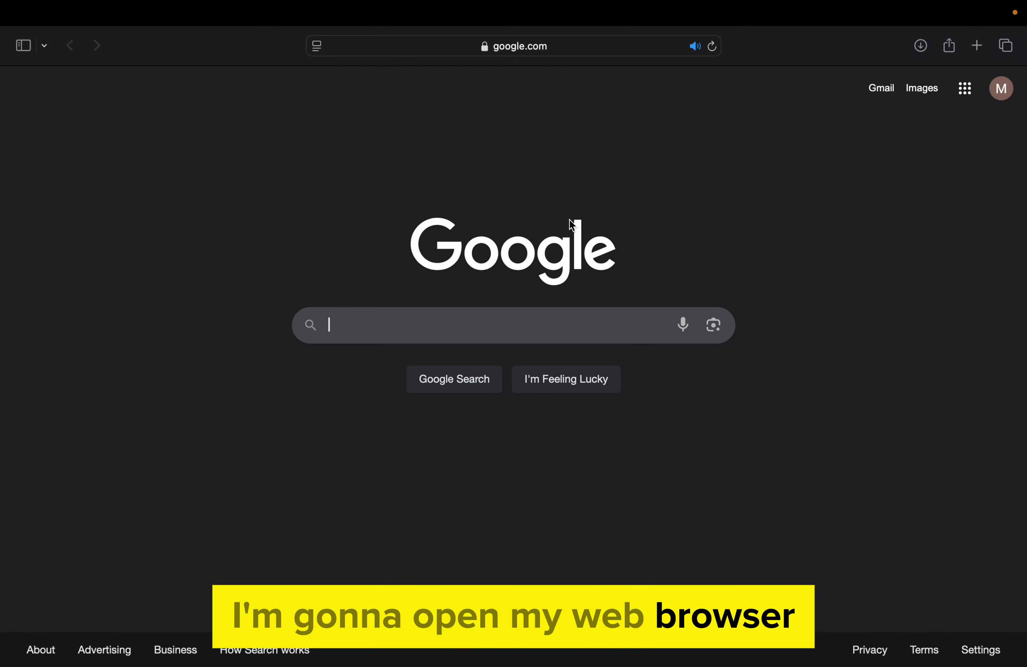
left_click(609, 52)
type("canva.com")
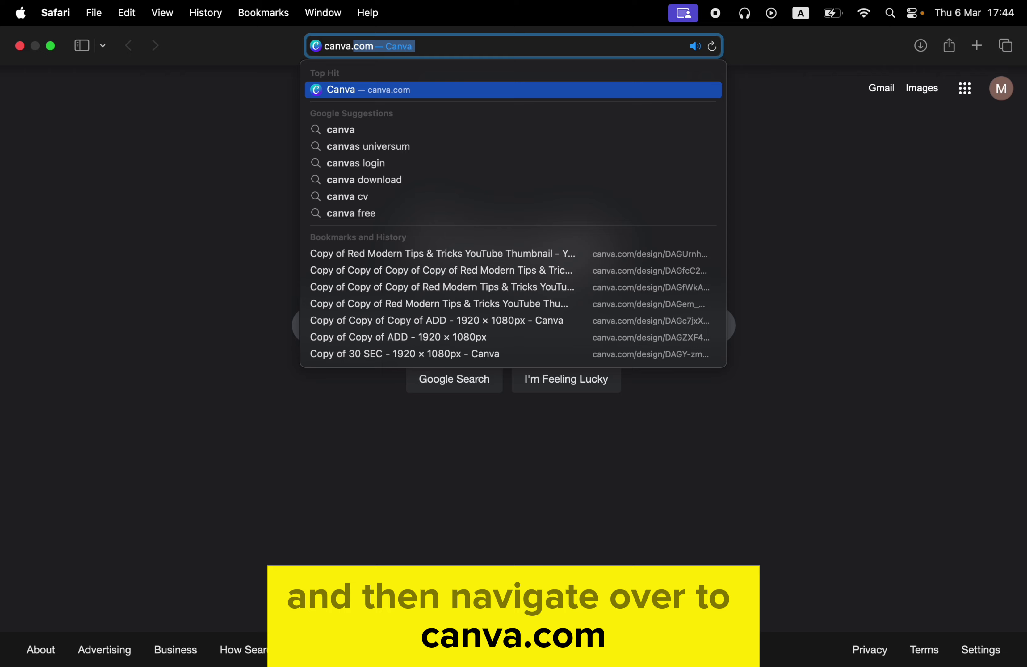
key("Return")
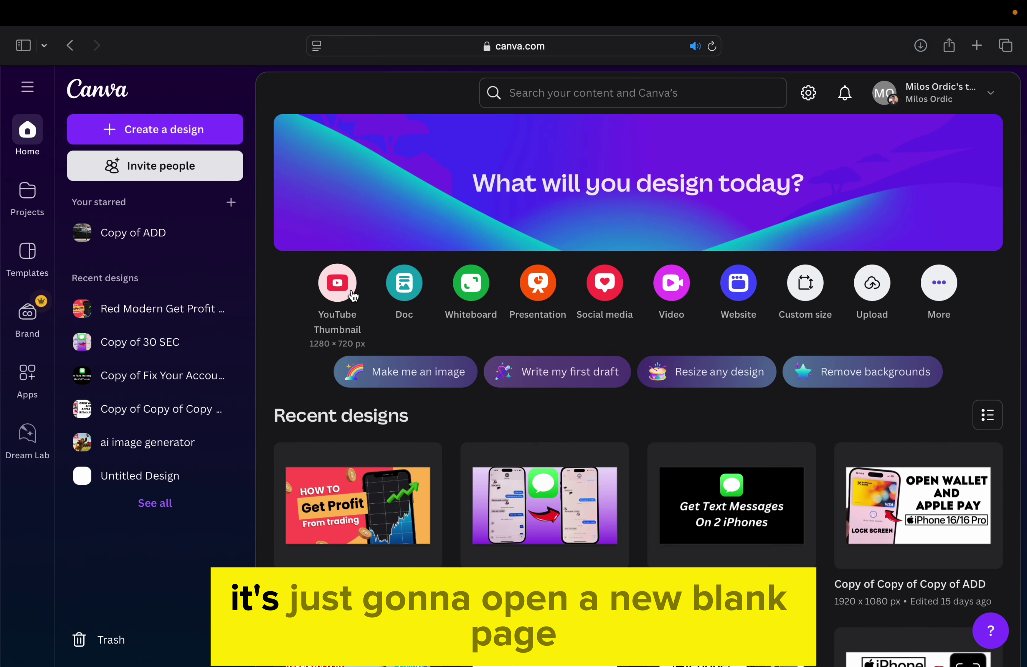
Step: Open a blank 1280 × 720 px YouTube Thumbnail design, and return to the home page
left_click(243, 269)
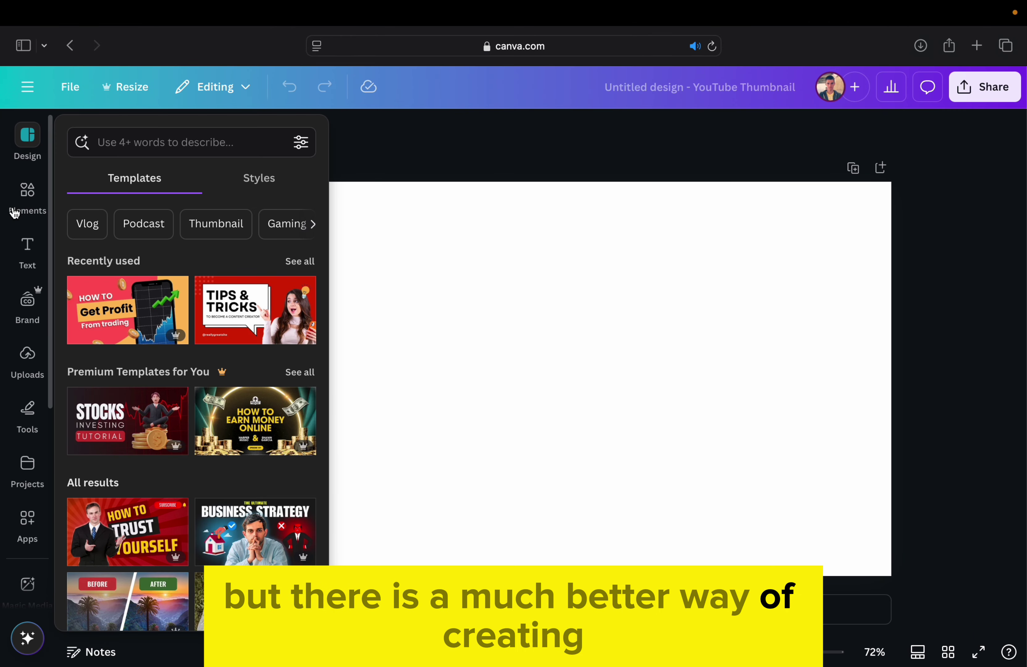
left_click(14, 212)
left_click(512, 321)
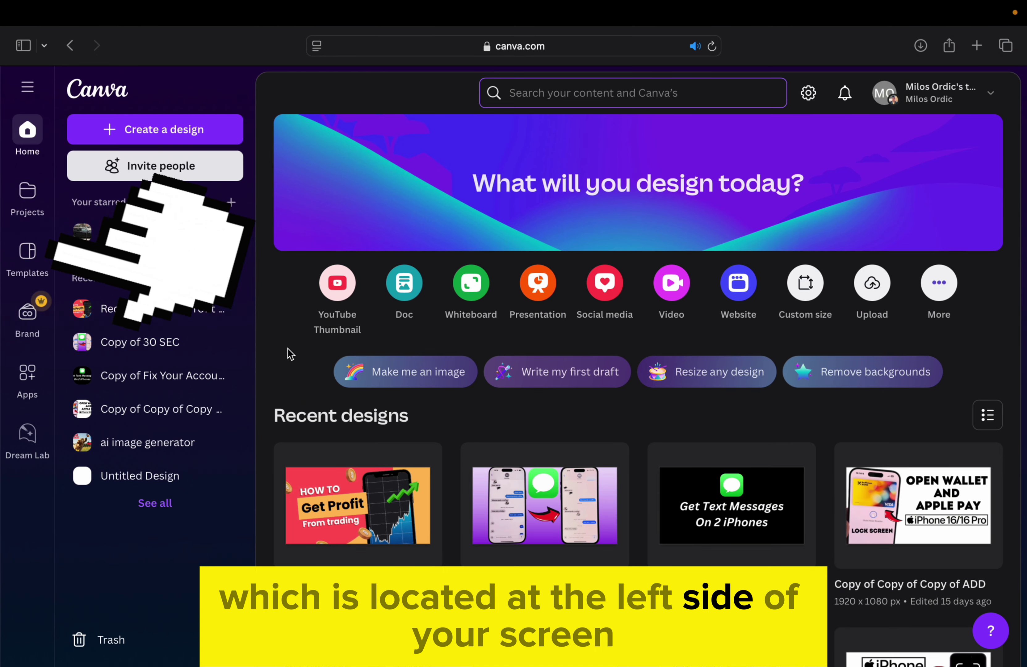
Step: Open the template gallery and browse the range of designs offered under Start Exploring
left_click(27, 256)
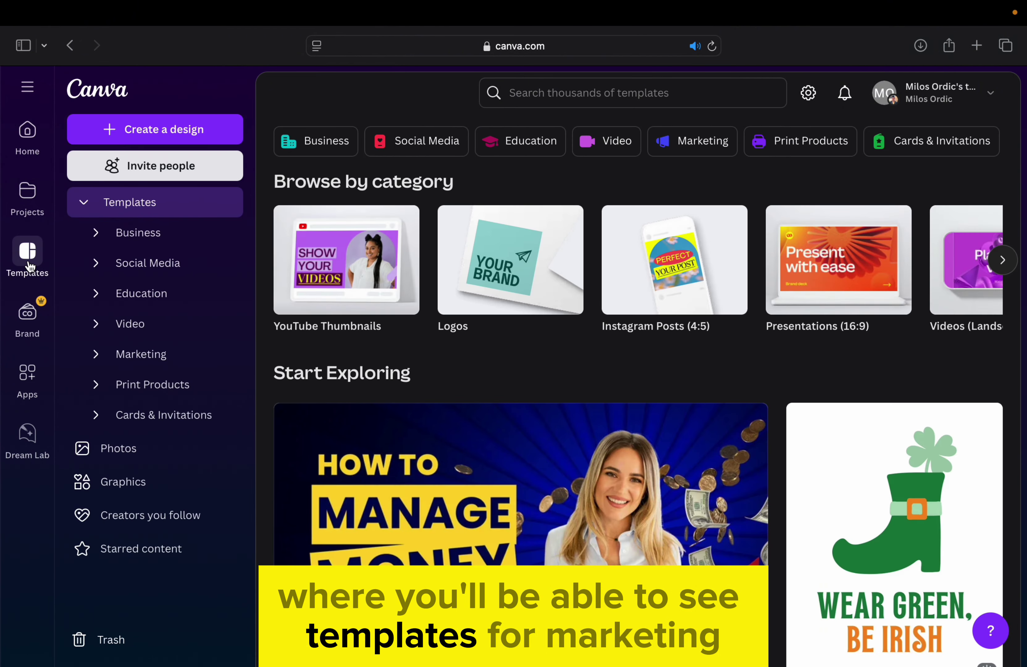
scroll(285, 360, "down", 5)
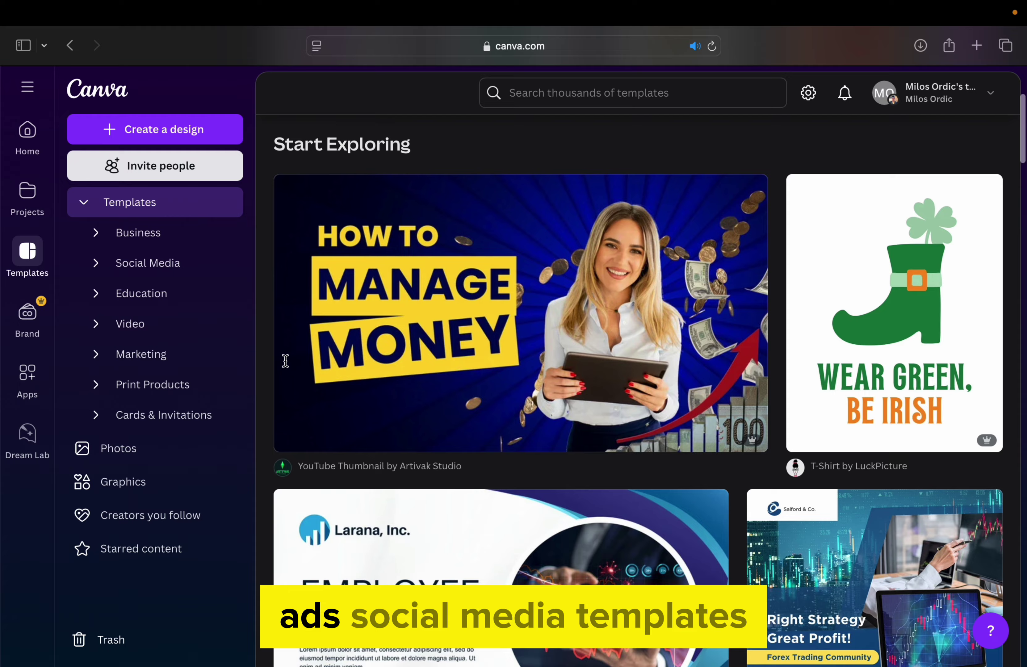
scroll(285, 361, "down", 15)
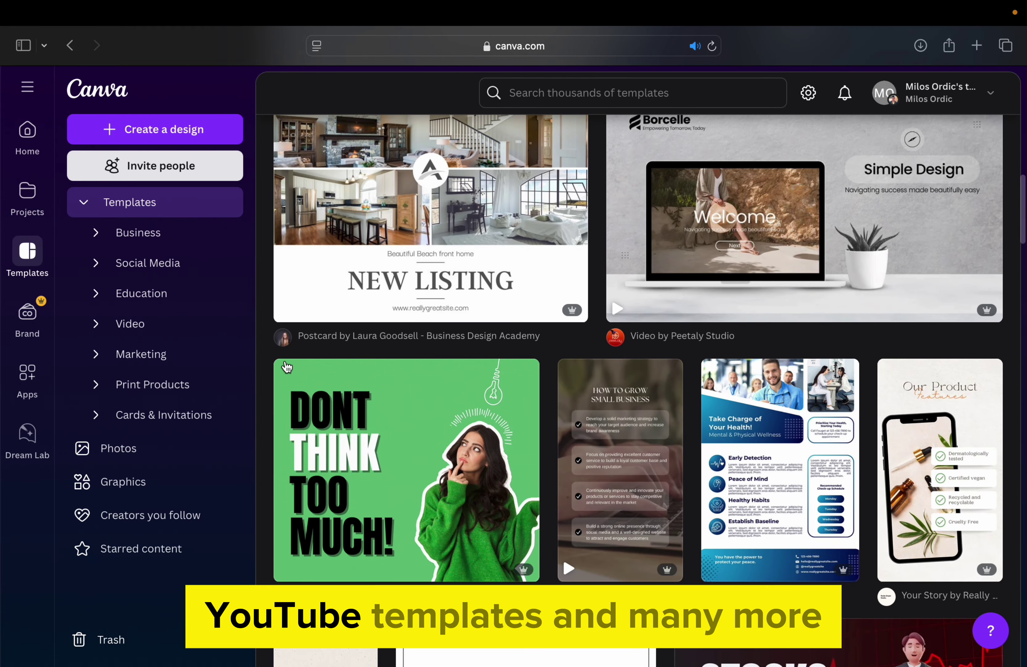
scroll(285, 366, "down", 5)
scroll(286, 367, "up", 20)
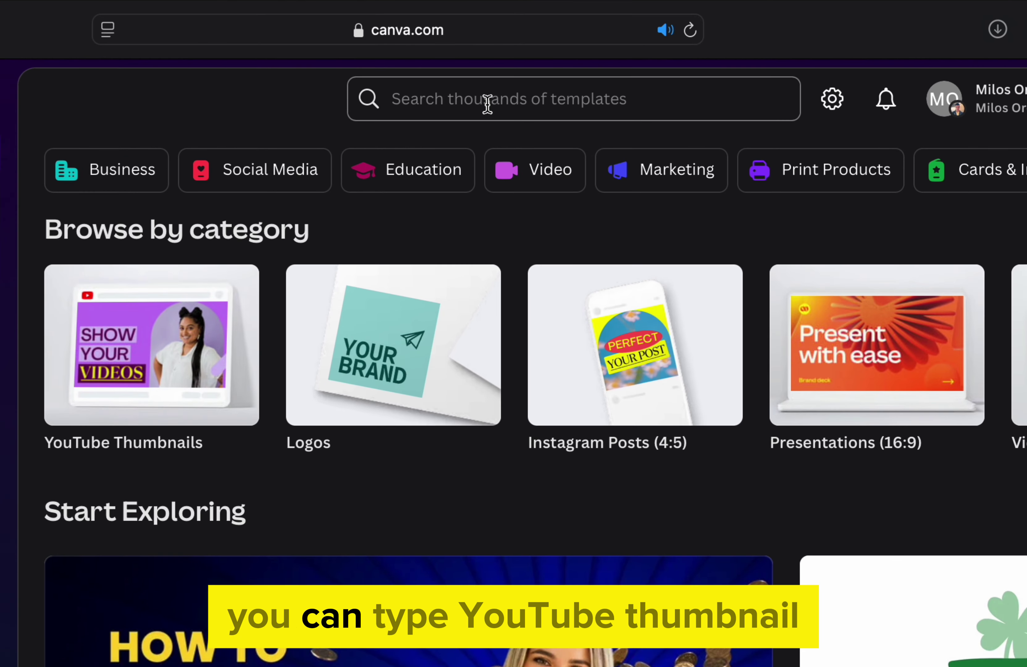
Step: Search the templates for "youtube thumbnail" and look through the results
left_click(488, 104)
type("youtube thu")
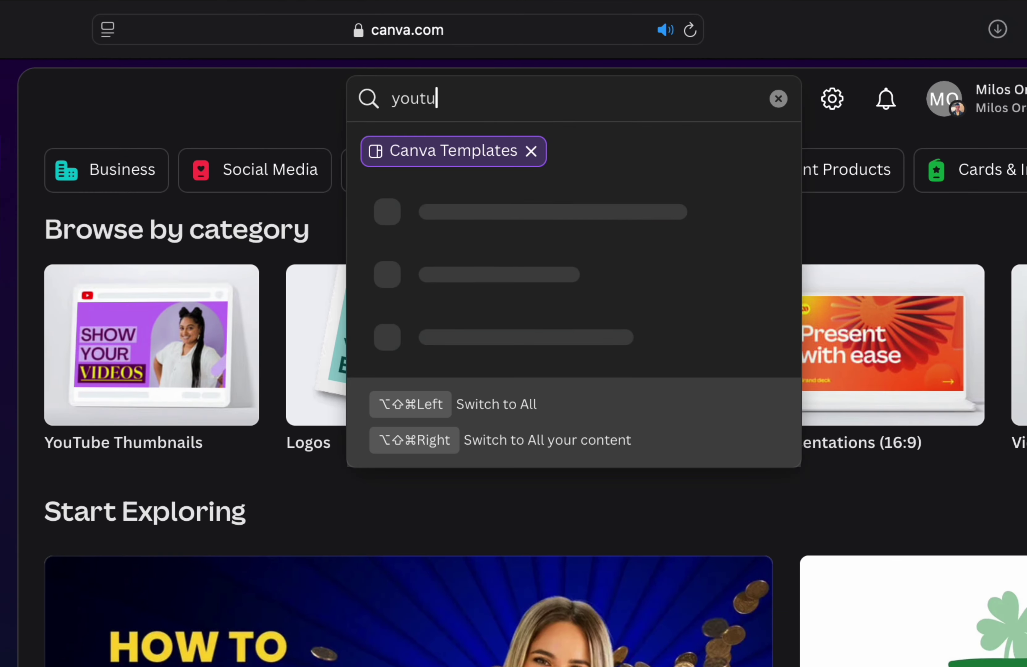
type("mbnail")
key("Return")
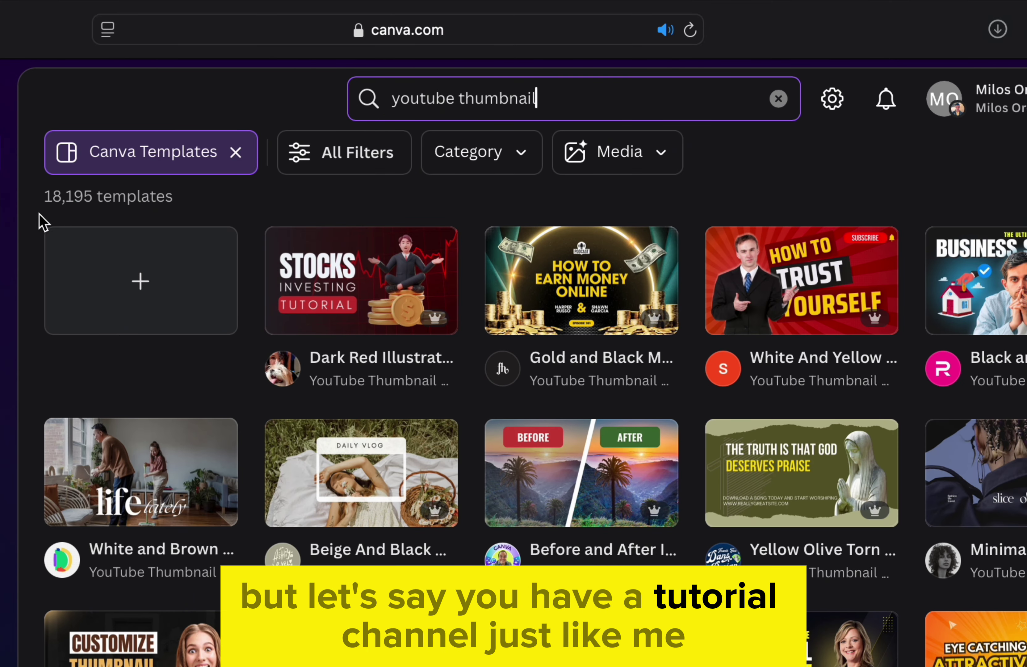
scroll(45, 245, "down", 5)
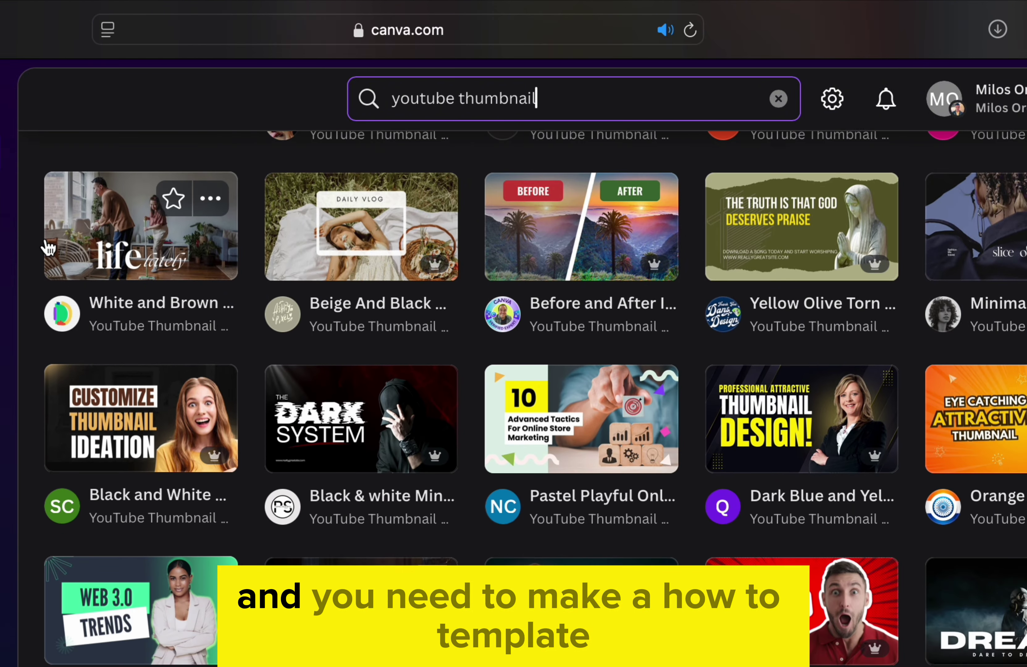
scroll(45, 245, "down", 6)
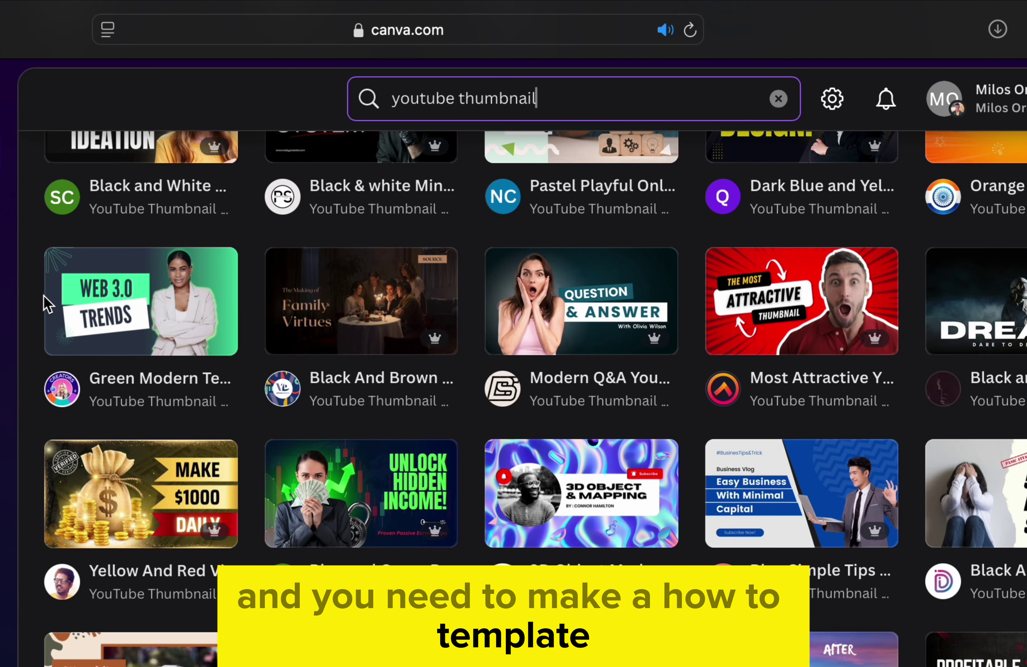
scroll(41, 300, "down", 2)
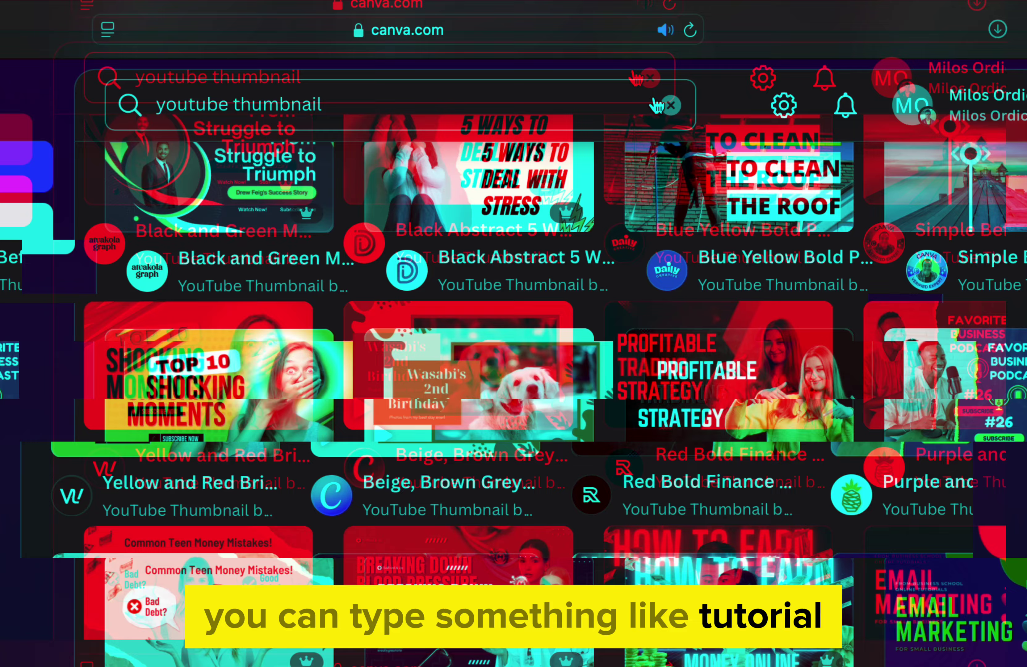
Step: Replace the template search with "tutorial youtube thumbnail"
left_click(670, 105)
type("tutorial")
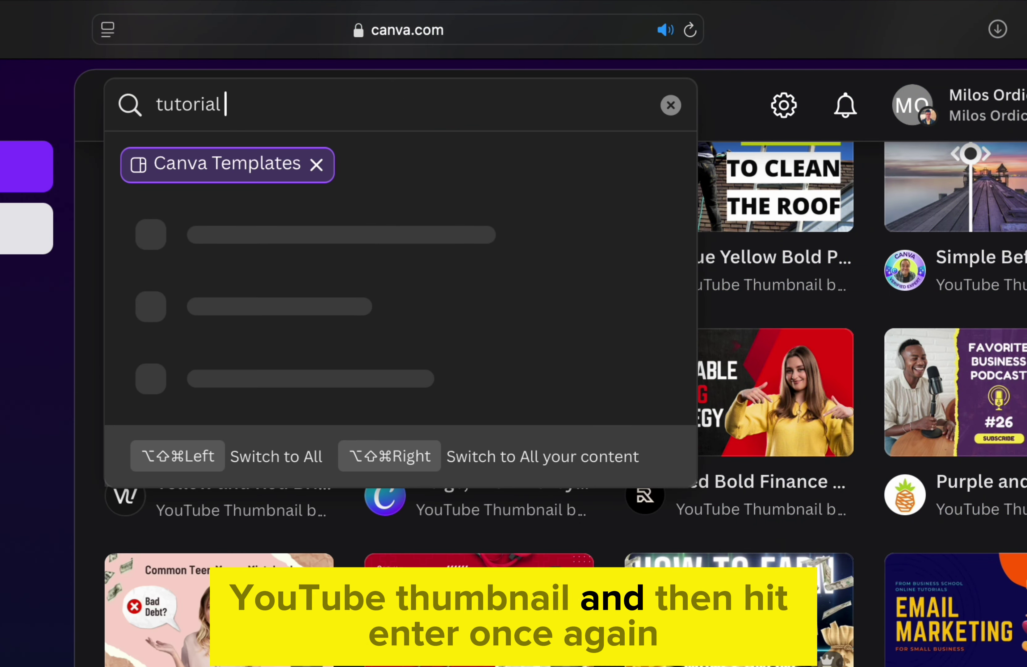
type(" youtube thumbnail")
key("Return")
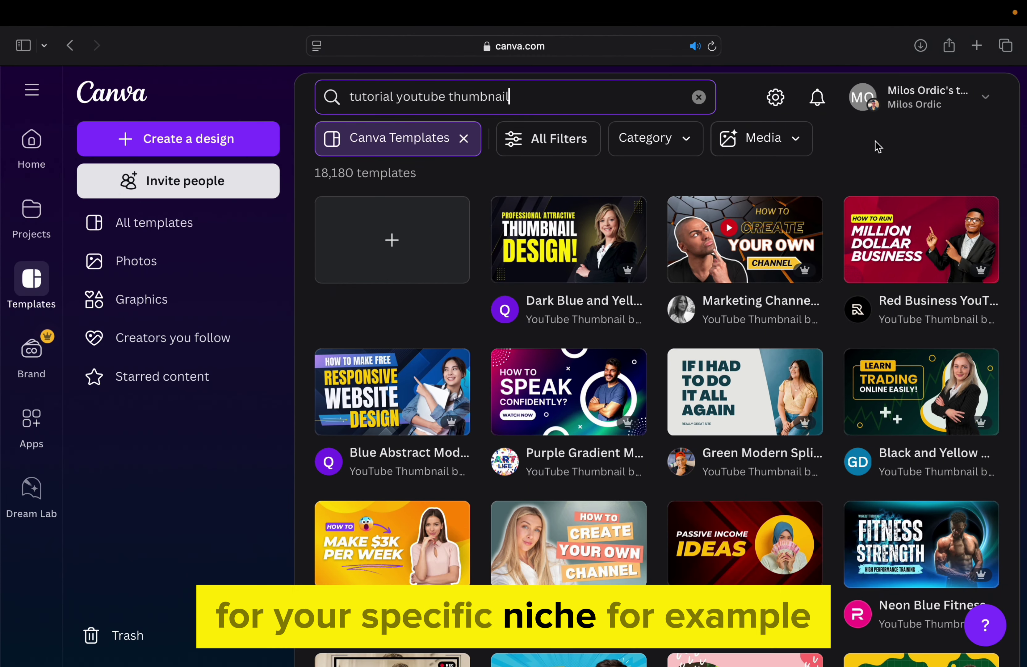
Step: Examine the tutorial thumbnail templates for a suitable design, checking which ones carry the Pro crown
scroll(846, 177, "down", 3)
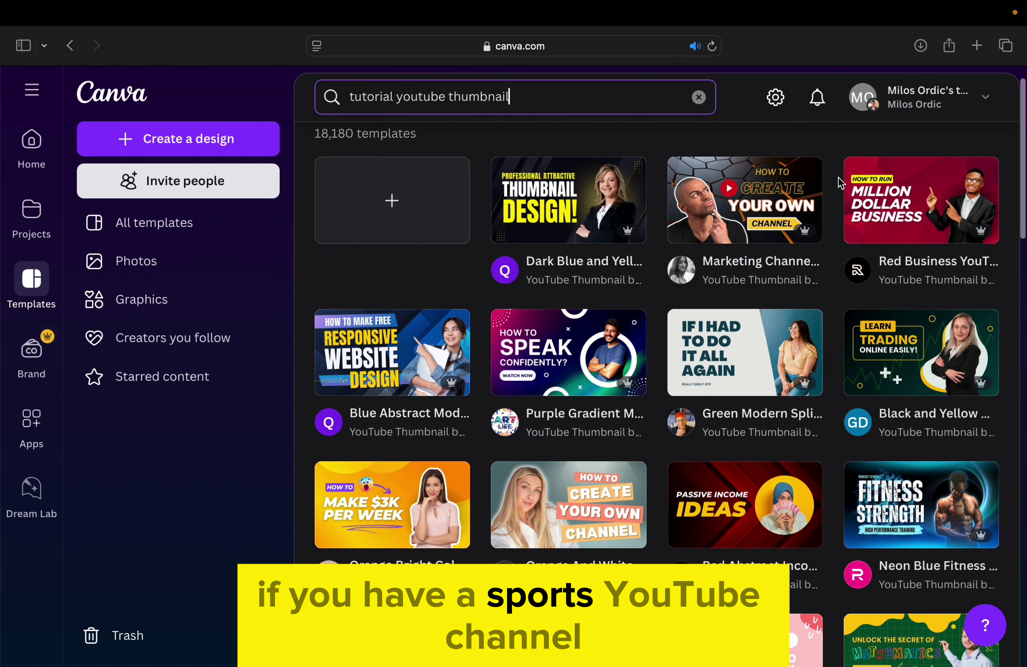
scroll(838, 177, "down", 5)
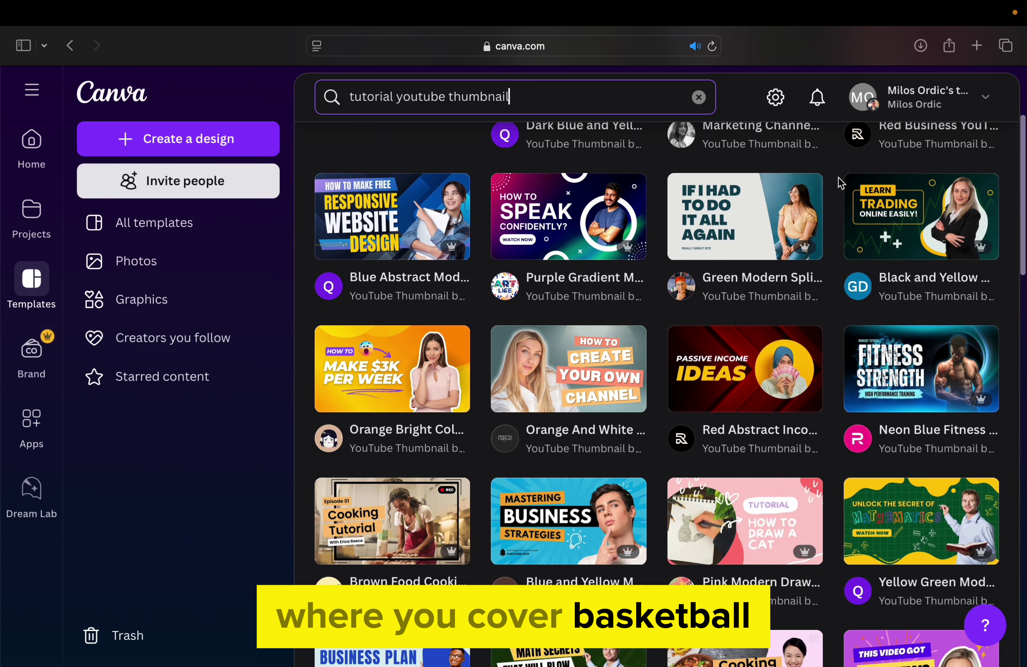
scroll(838, 178, "down", 5)
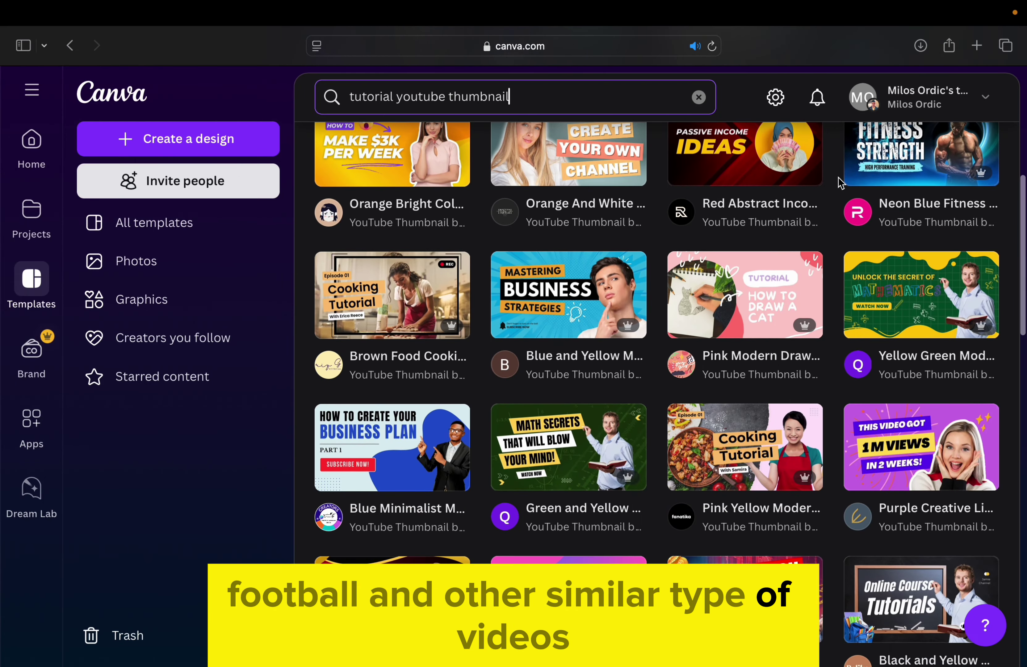
scroll(839, 183, "down", 7)
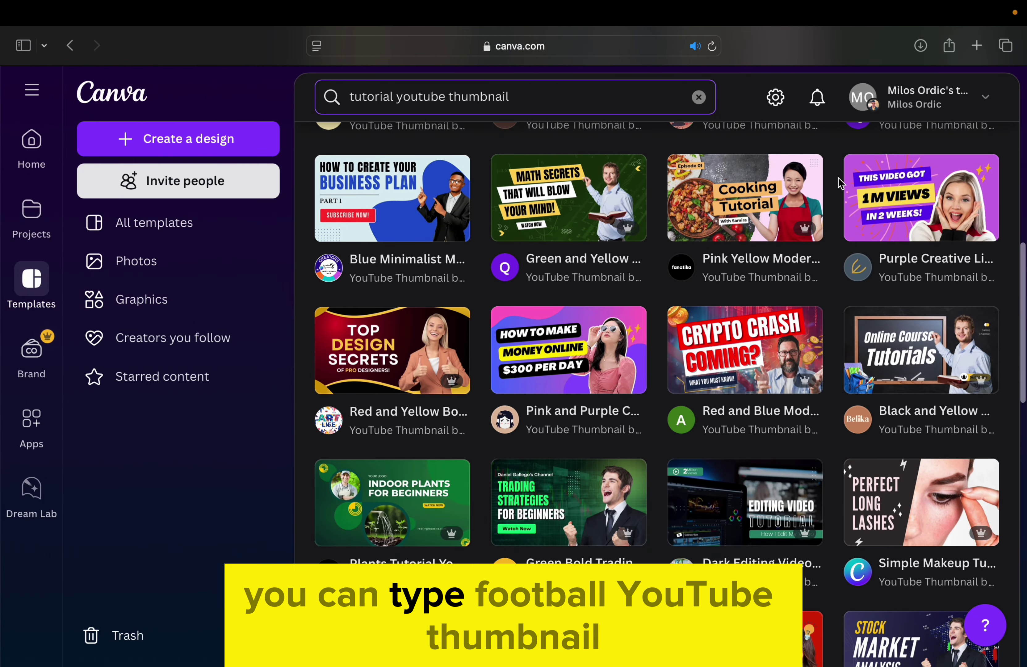
scroll(840, 184, "down", 4)
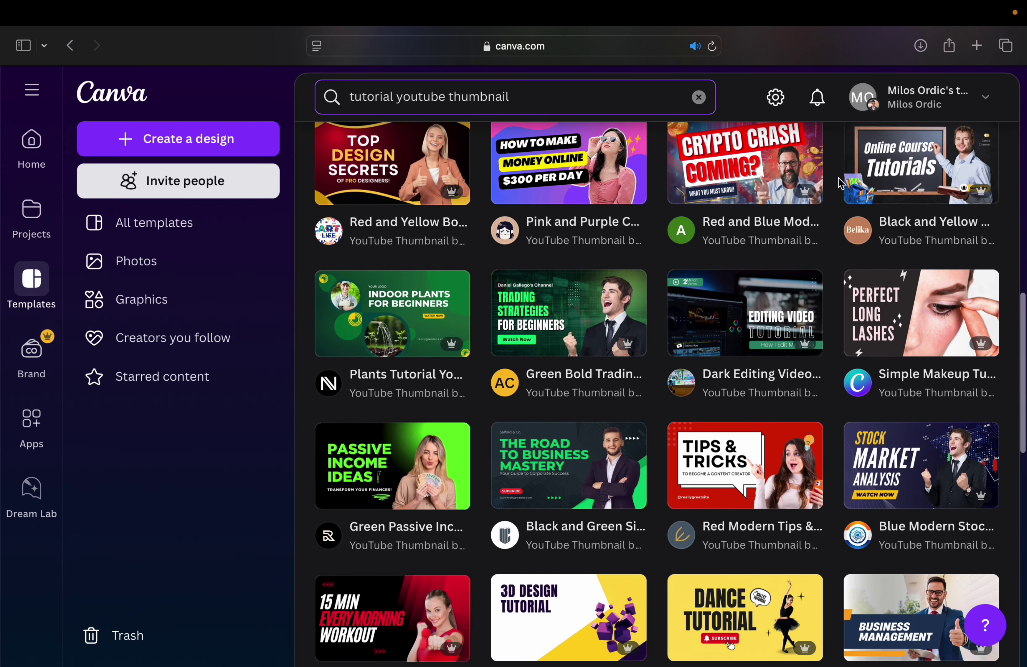
scroll(838, 180, "down", 5)
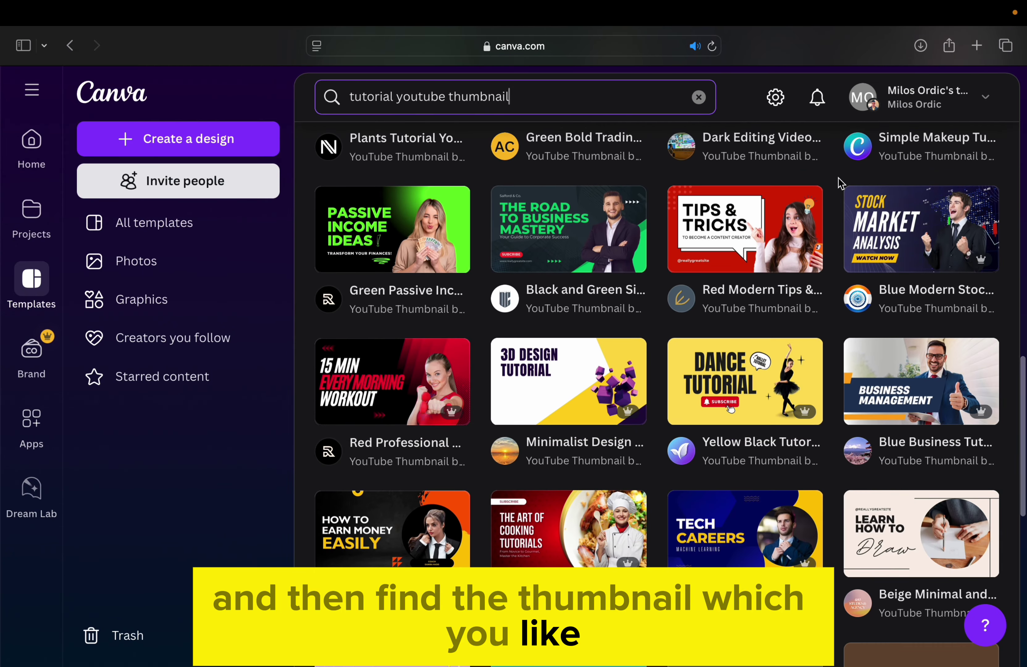
scroll(839, 182, "down", 2)
scroll(838, 177, "down", 5)
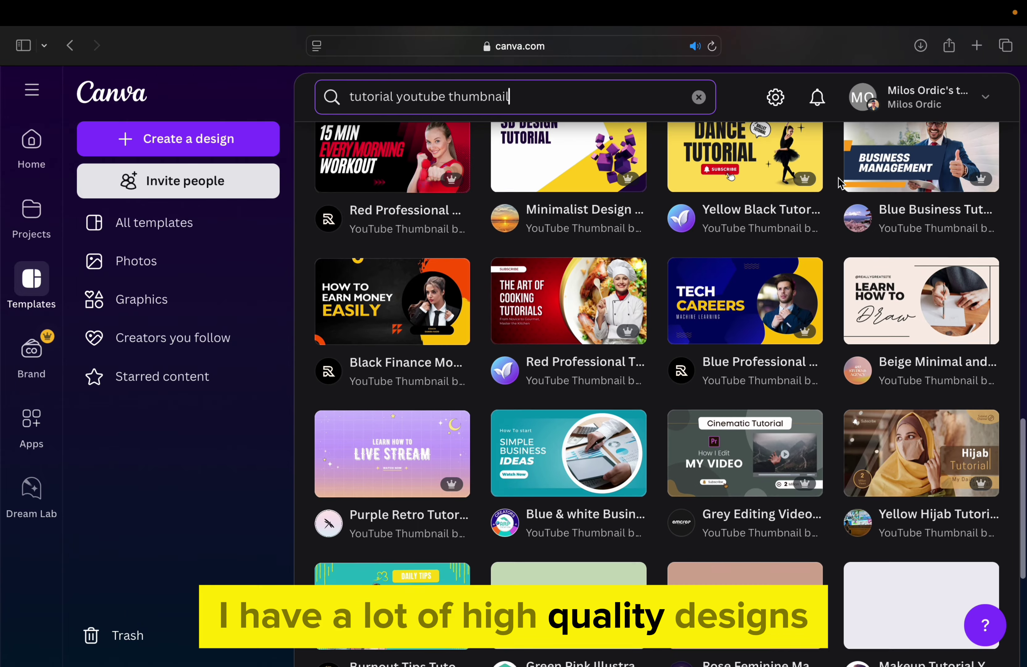
scroll(839, 177, "down", 3)
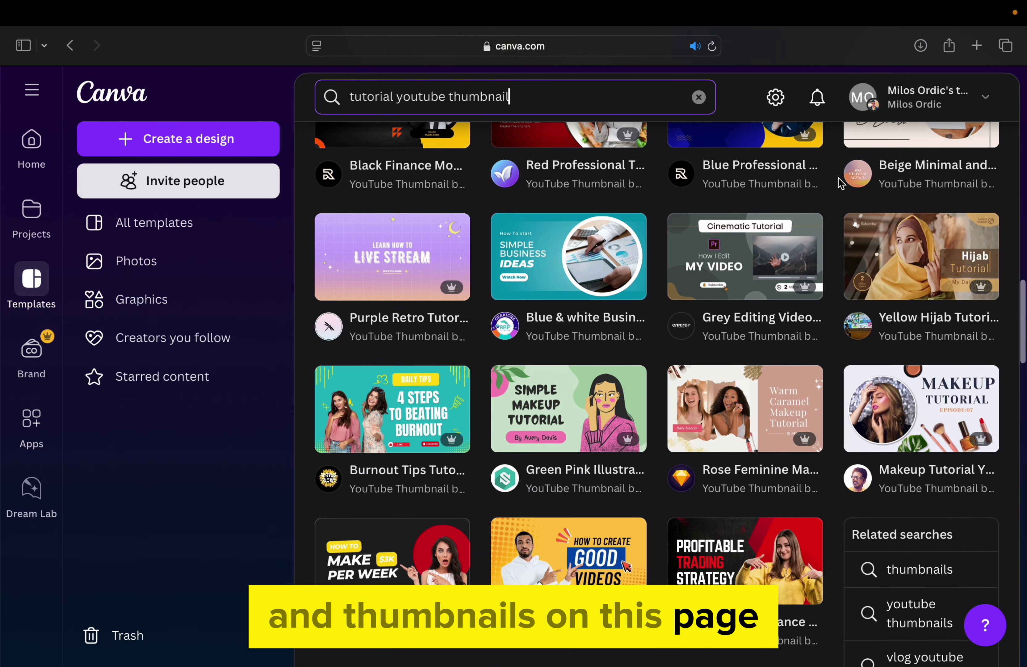
scroll(838, 177, "down", 2)
scroll(839, 182, "down", 1)
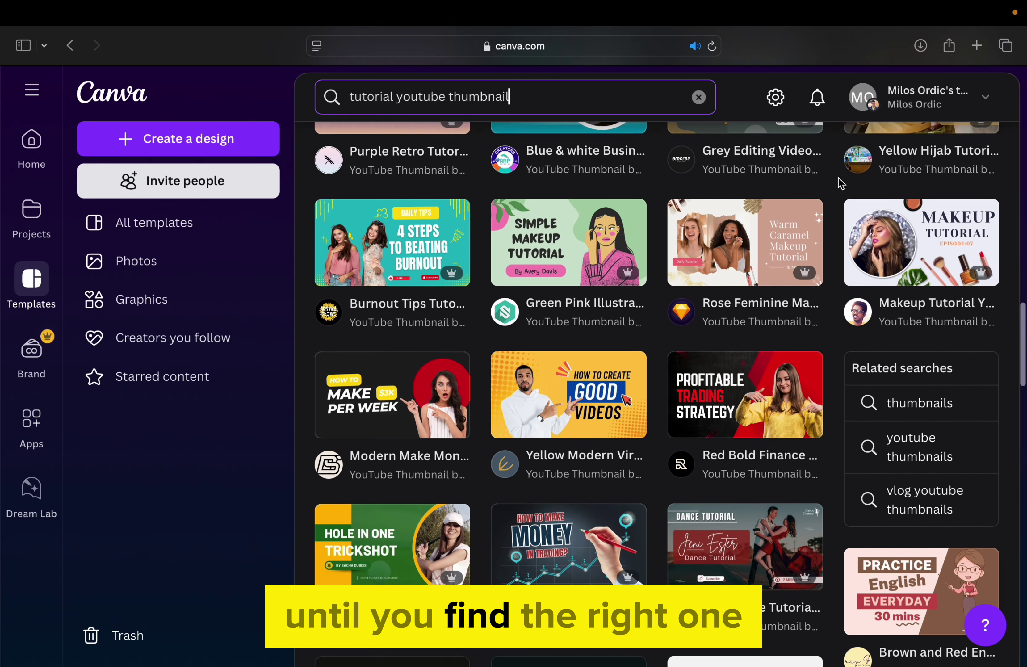
scroll(840, 182, "down", 5)
scroll(839, 181, "down", 3)
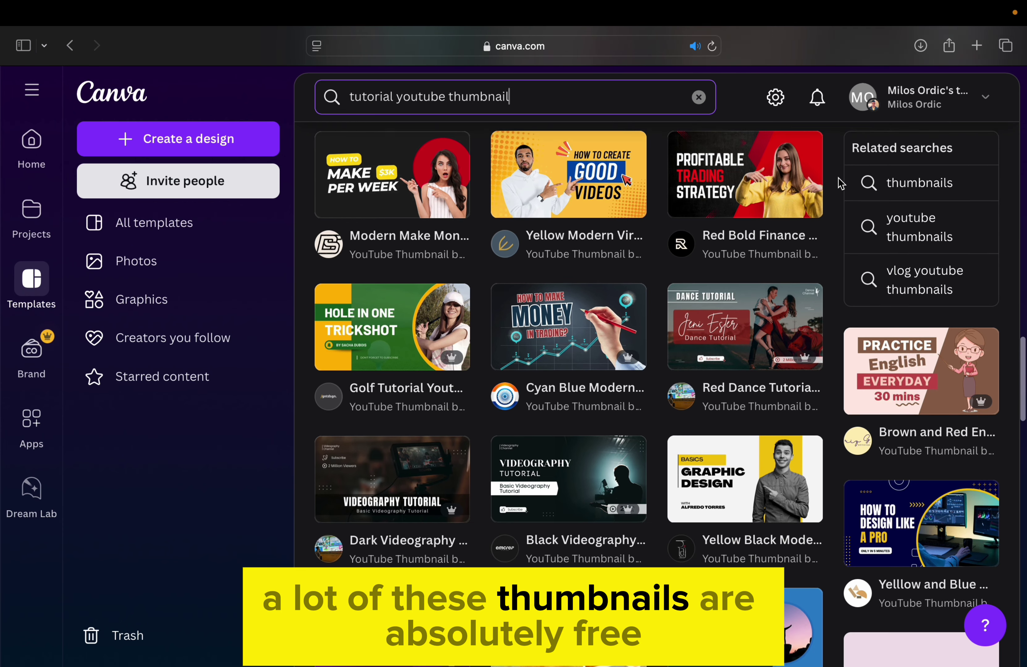
scroll(839, 182, "down", 5)
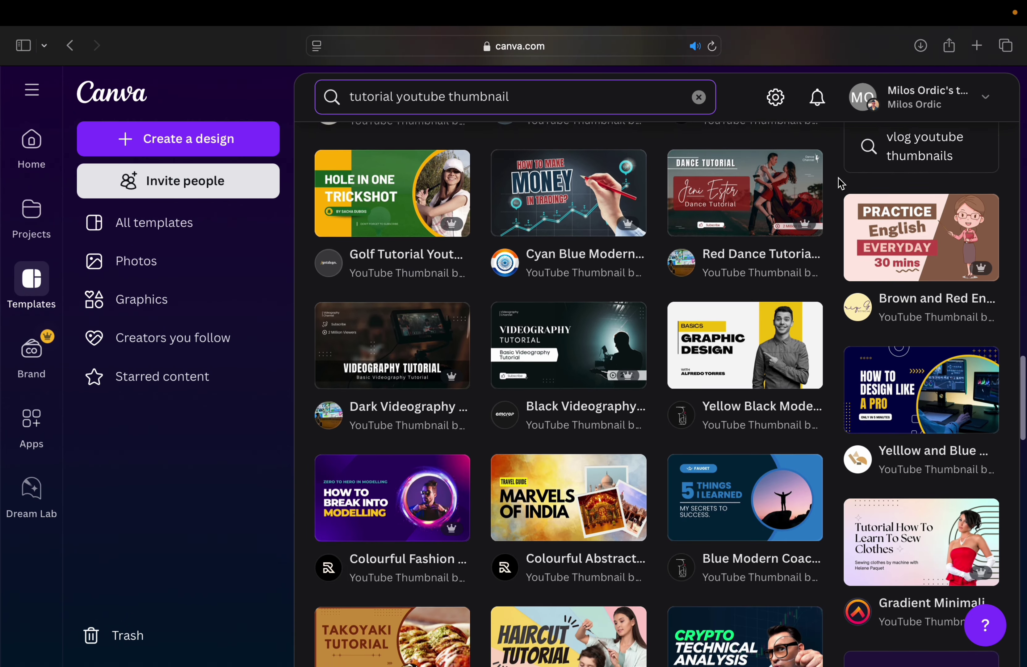
scroll(839, 177, "down", 6)
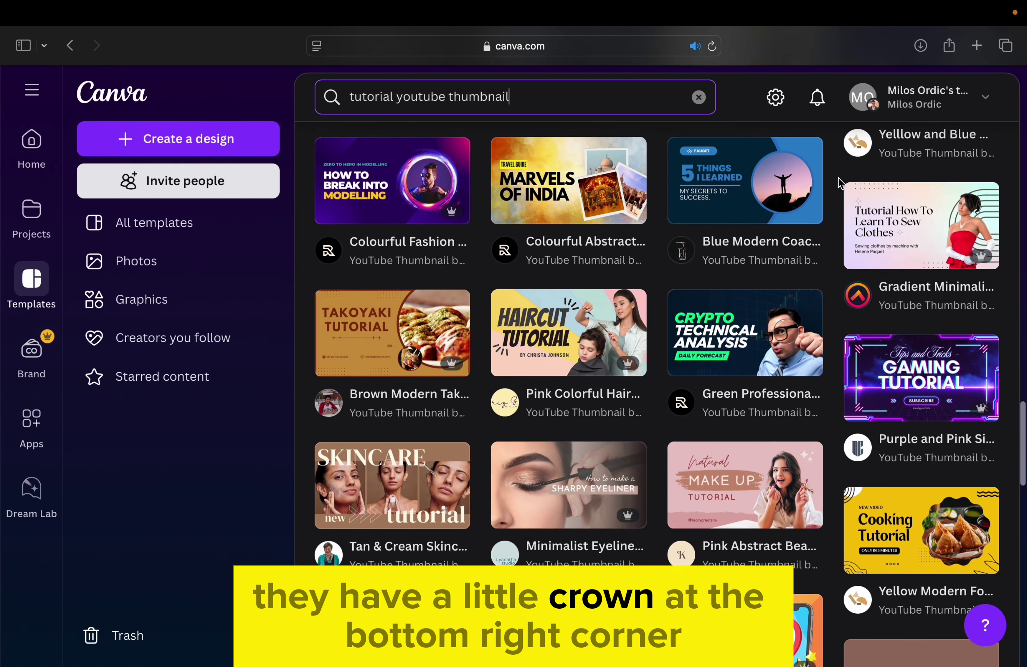
scroll(839, 178, "down", 8)
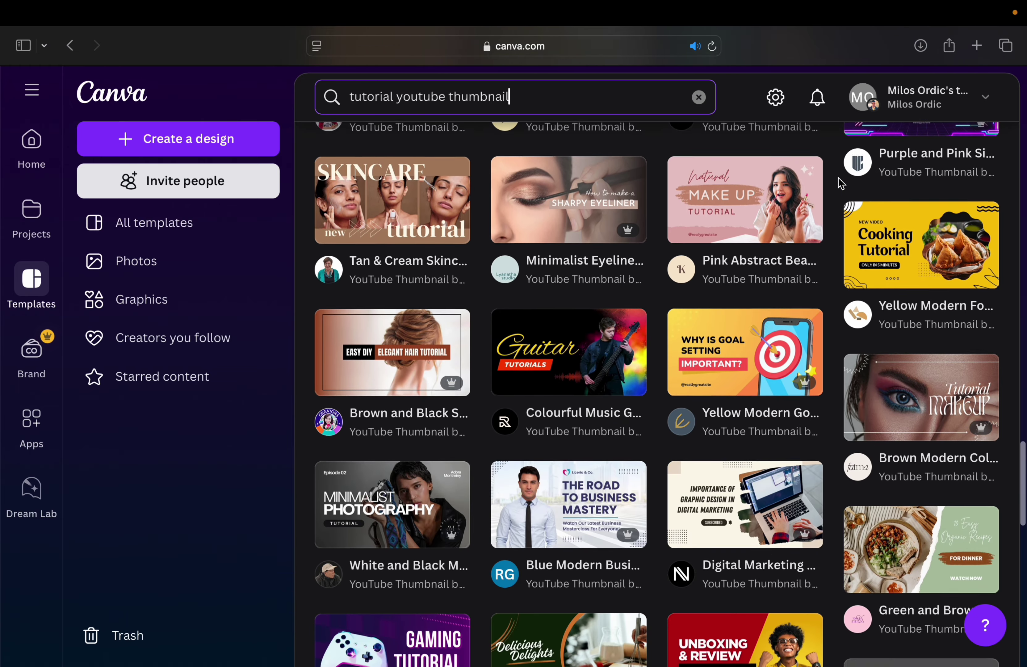
scroll(840, 183, "down", 4)
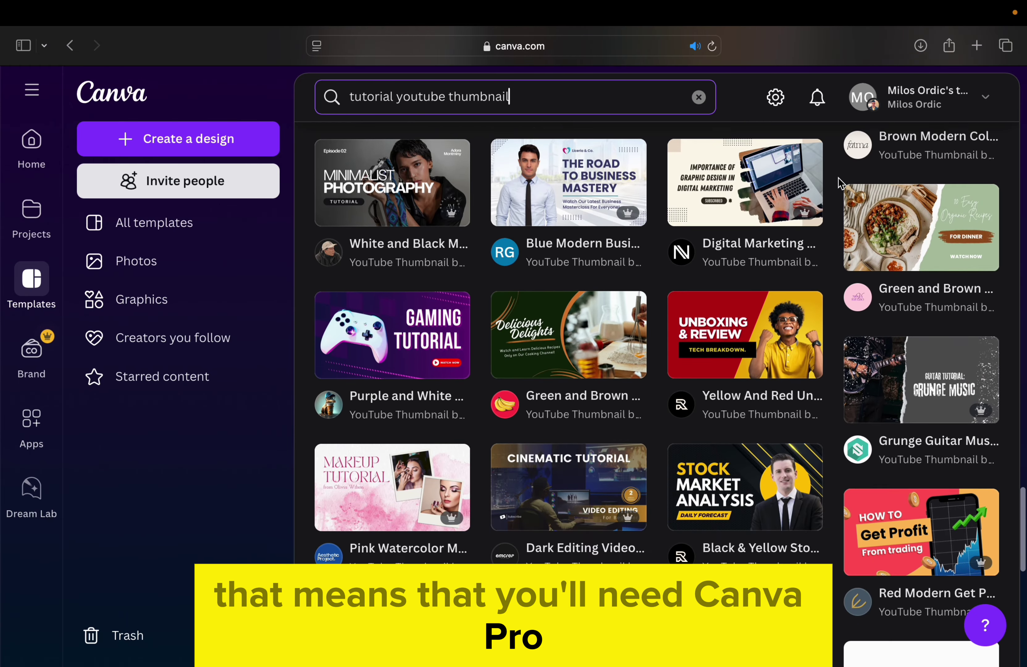
scroll(839, 177, "down", 5)
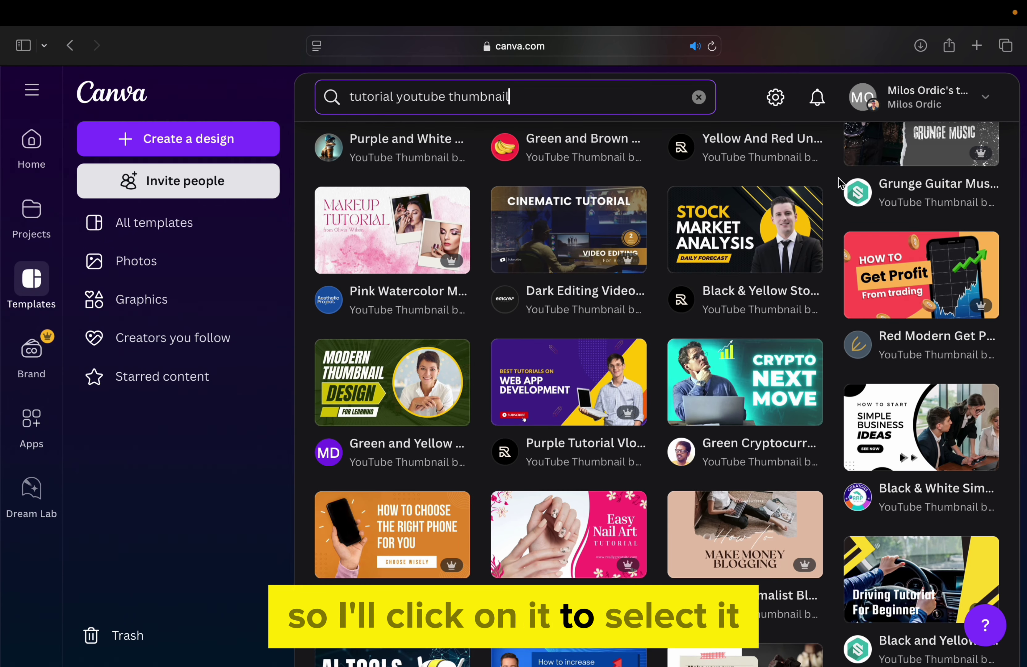
Step: Open the Red Modern Get Profit Tutorial YouTube Thumbnail template for customization
left_click(916, 301)
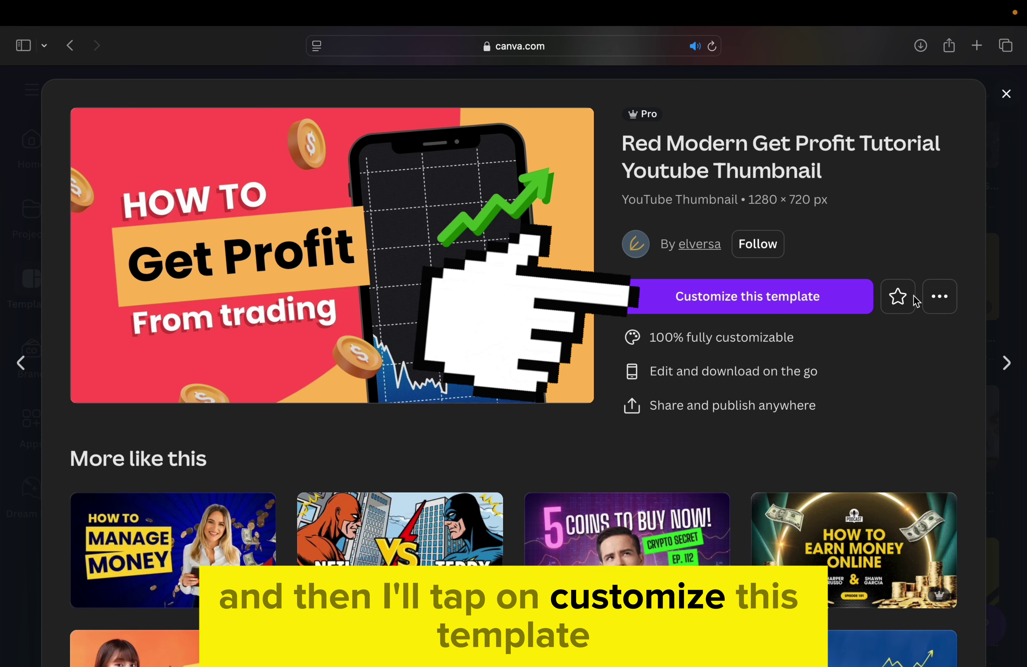
left_click(845, 305)
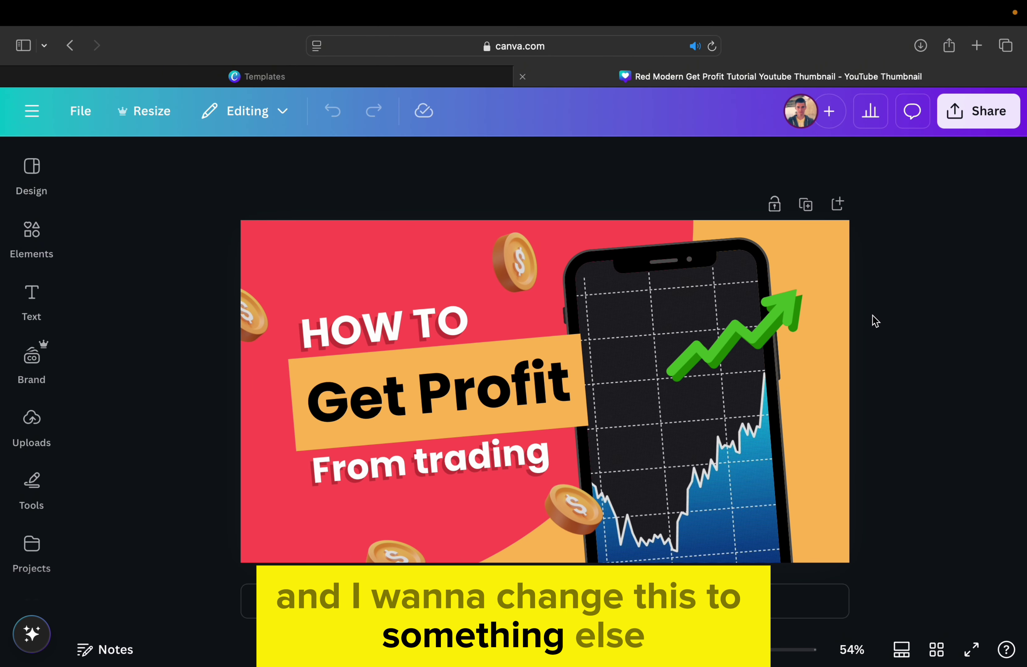
Step: Delete all four dollar coins from the thumbnail: above the heading, beside the phone, along the lower edge and at the outer edge
left_click(522, 273)
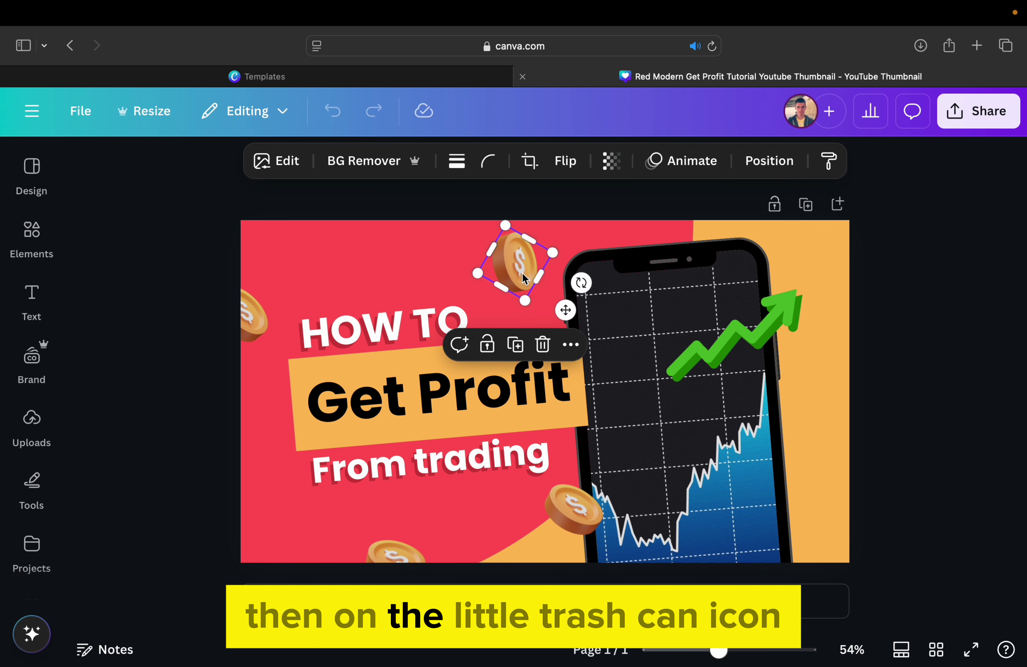
left_click(543, 344)
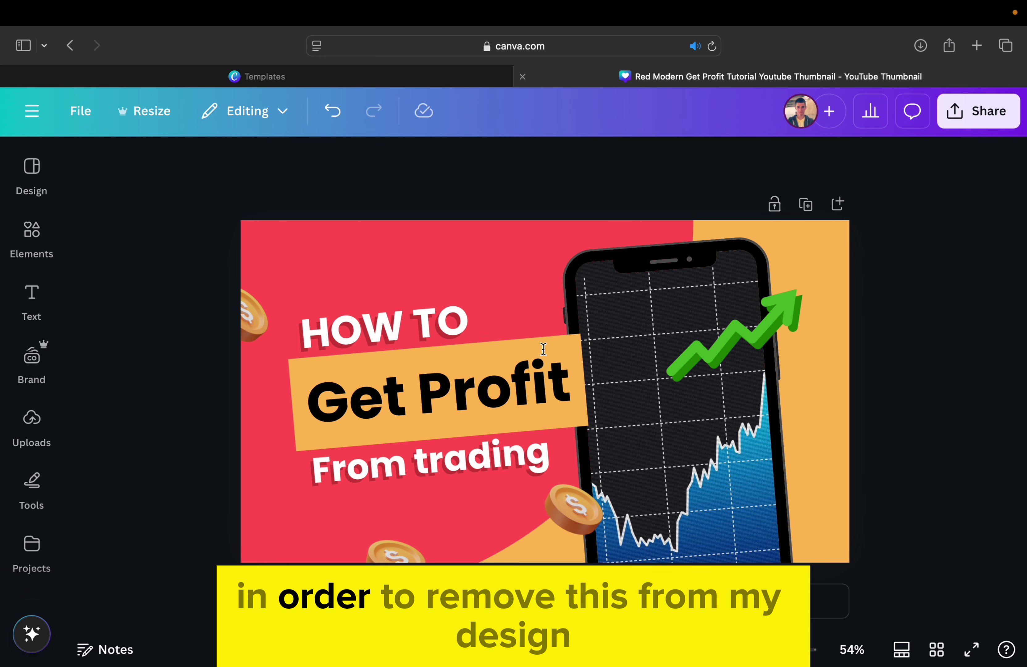
left_click(587, 528)
left_click(601, 434)
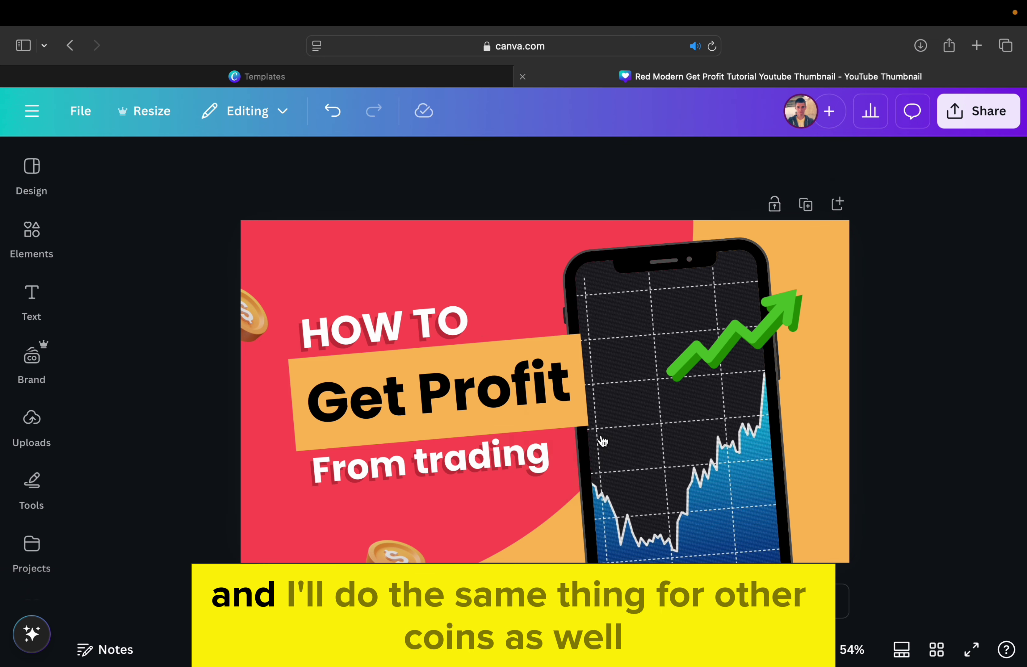
left_click(396, 554)
left_click(421, 481)
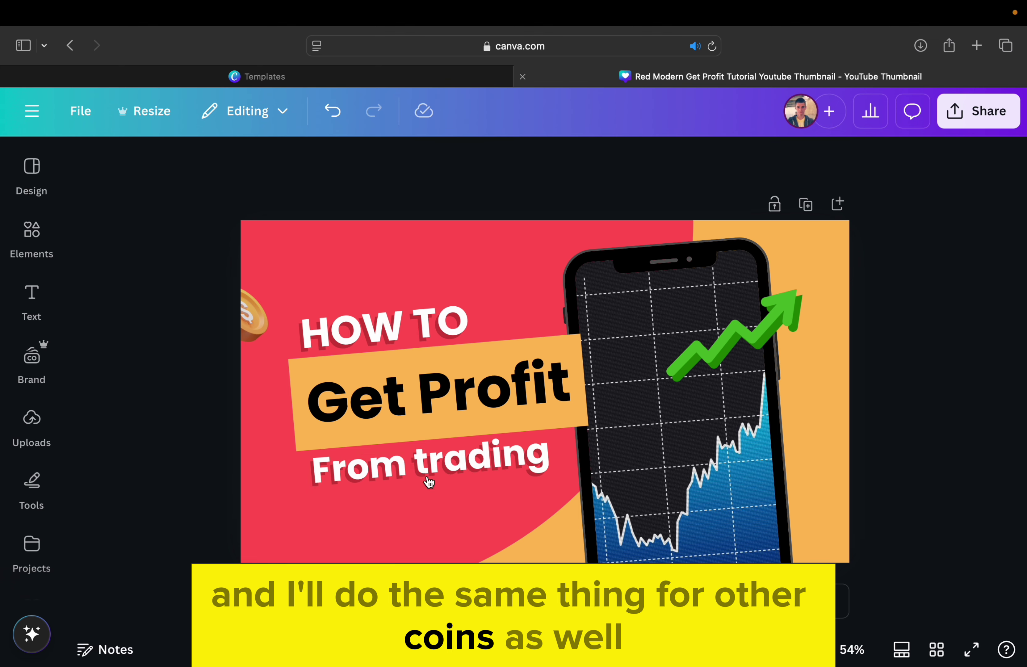
left_click(257, 325)
left_click(269, 251)
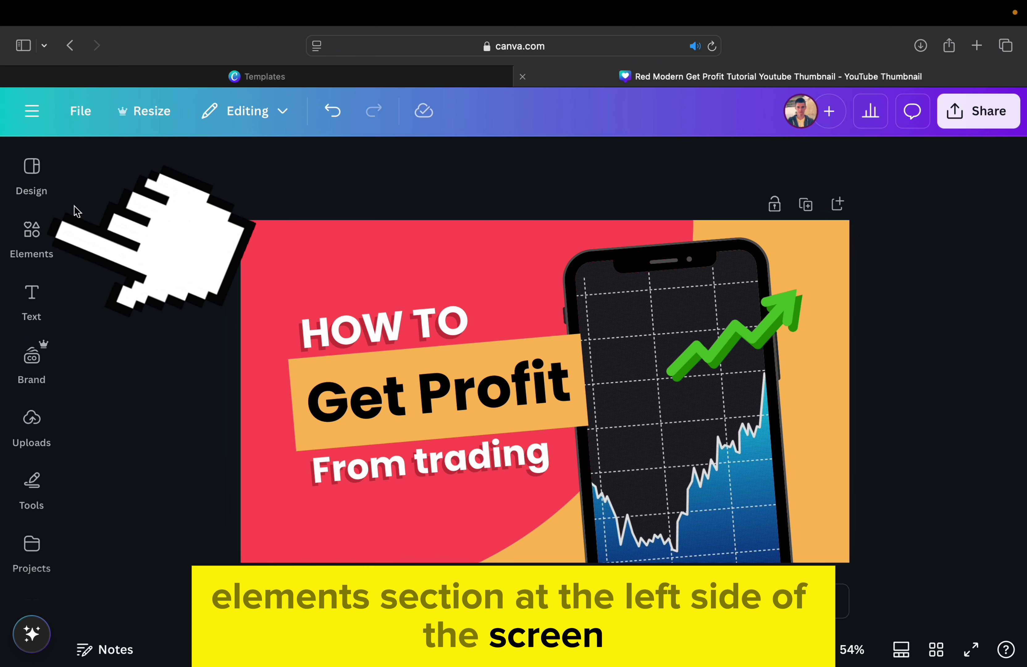
Step: Search the design elements for "crypto" and view the matching graphics
left_click(51, 236)
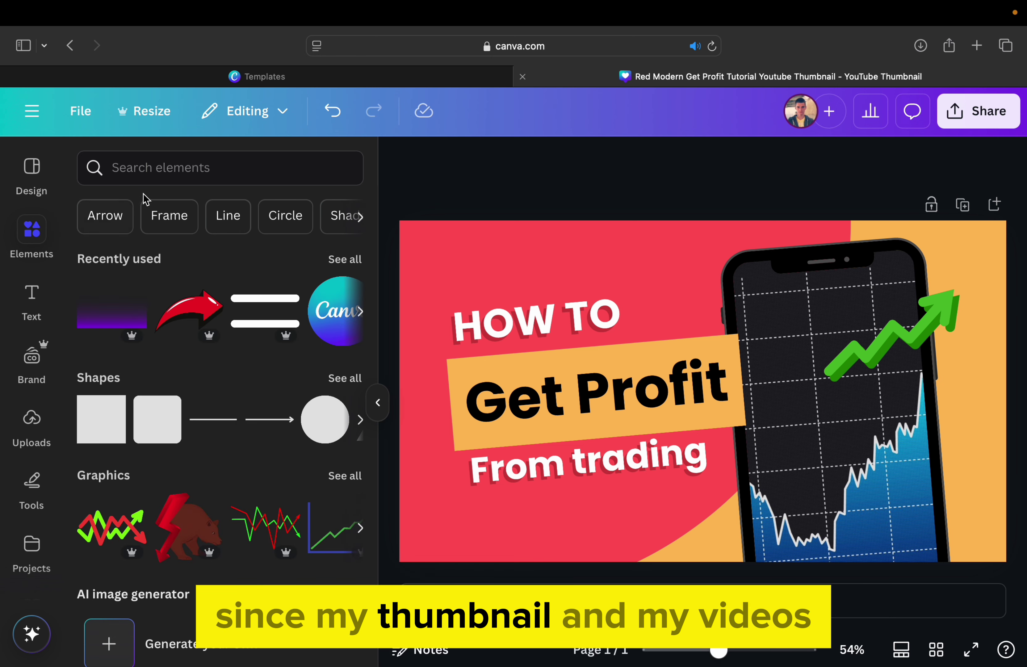
left_click(231, 169)
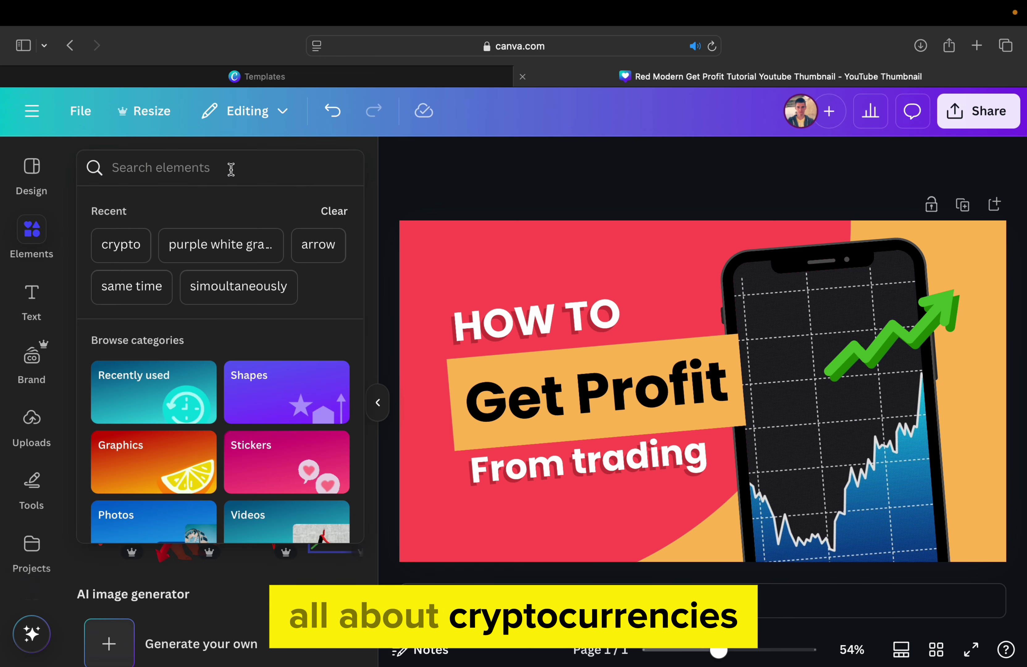
type("crypto")
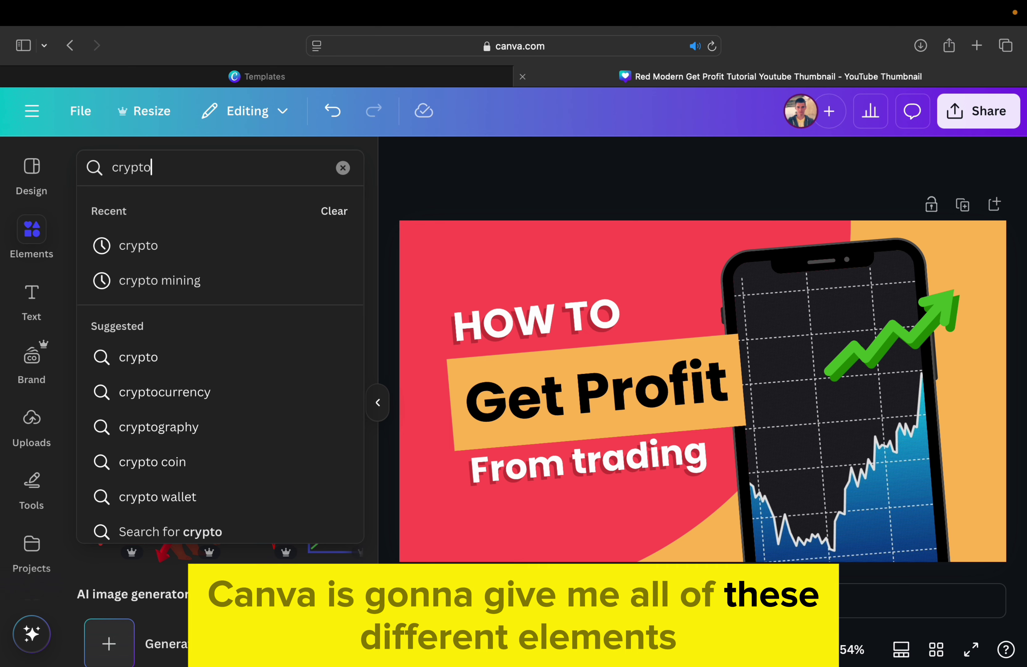
key("Return")
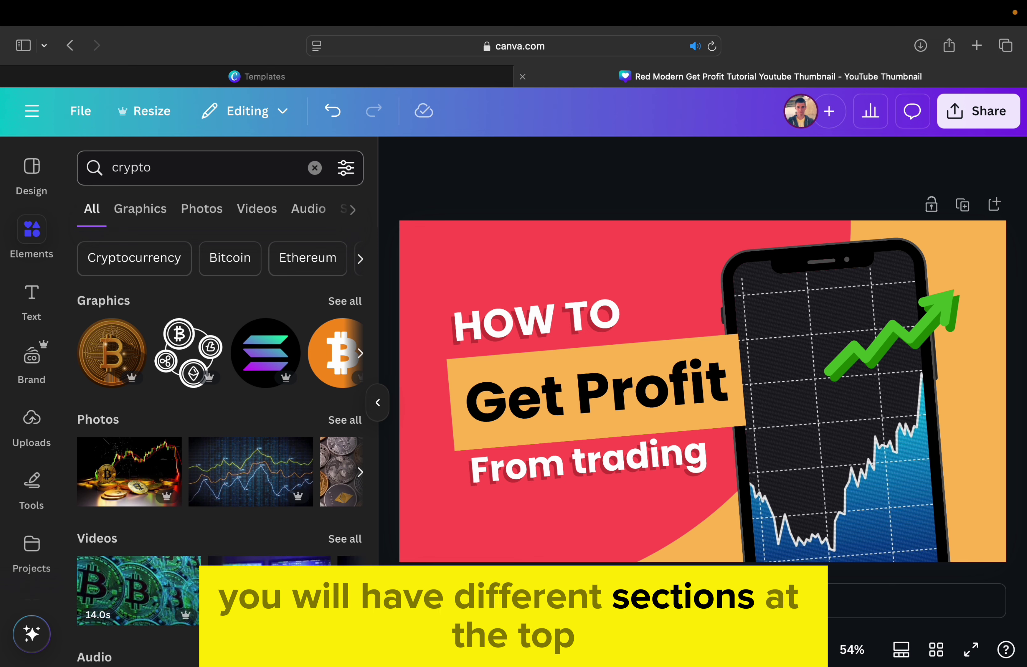
left_click(154, 222)
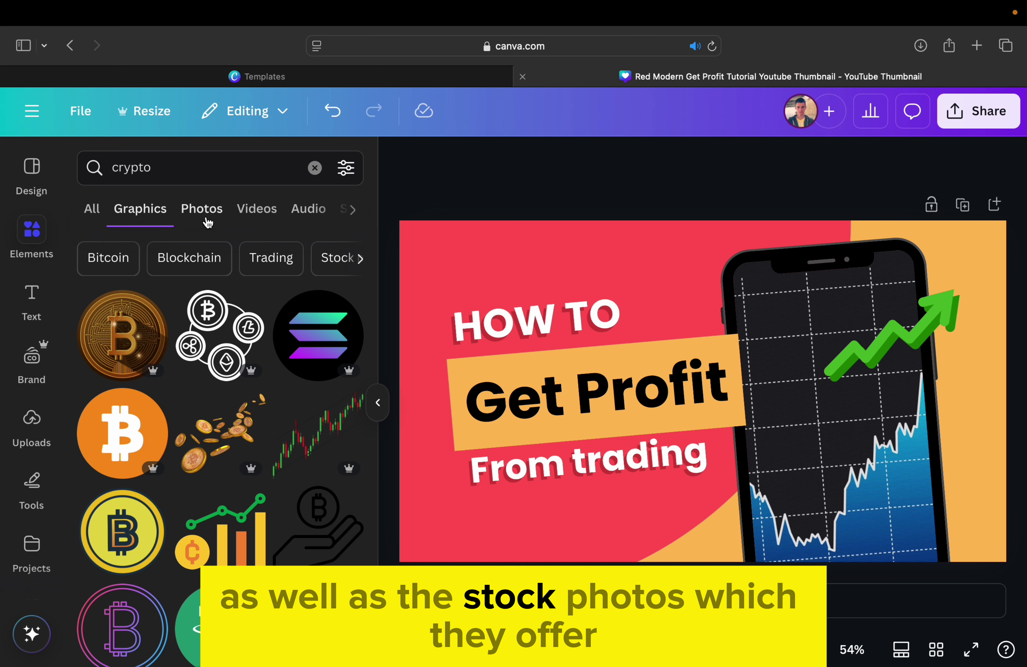
Step: Try the crypto stock photo of bitcoins with a candlestick chart, enlarging it to cover the whole thumbnail behind the text and phone
left_click(208, 222)
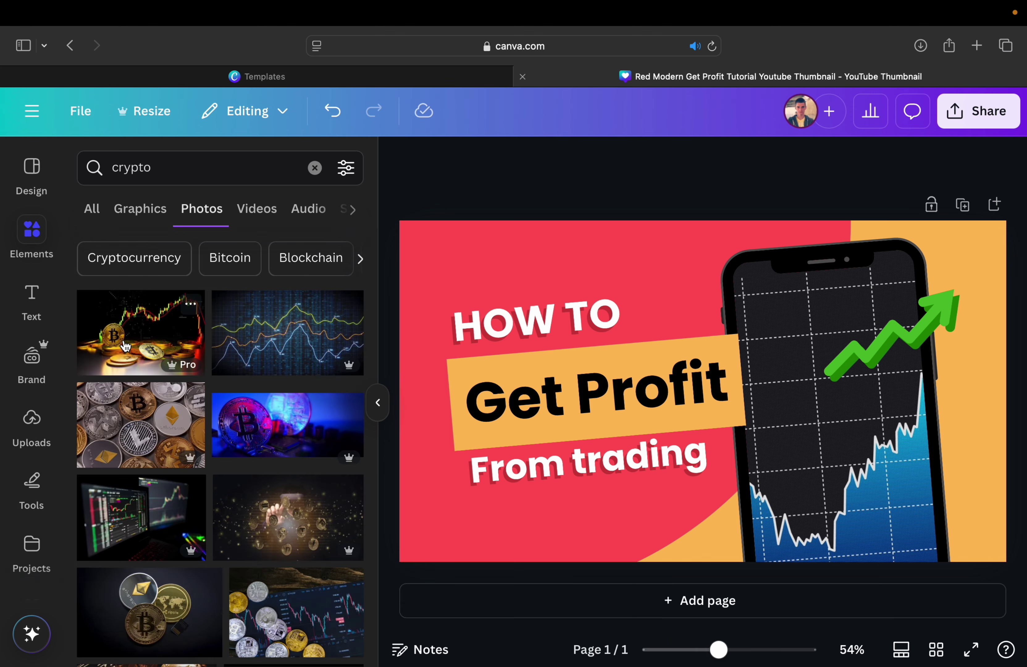
left_click(126, 346)
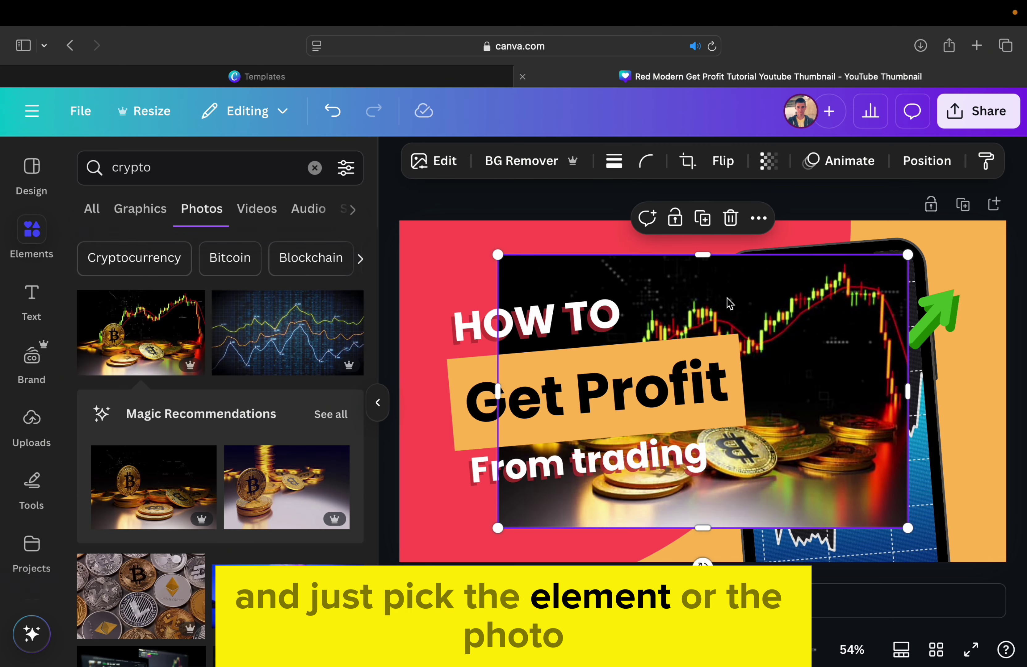
left_click_drag(729, 303, 622, 263)
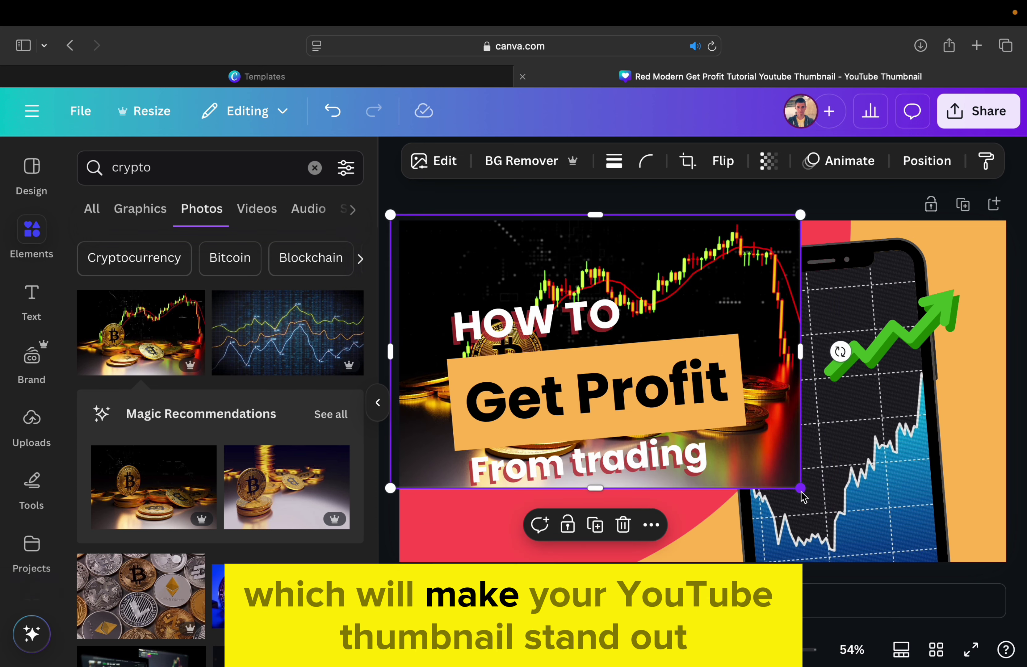
left_click_drag(800, 488, 1018, 630)
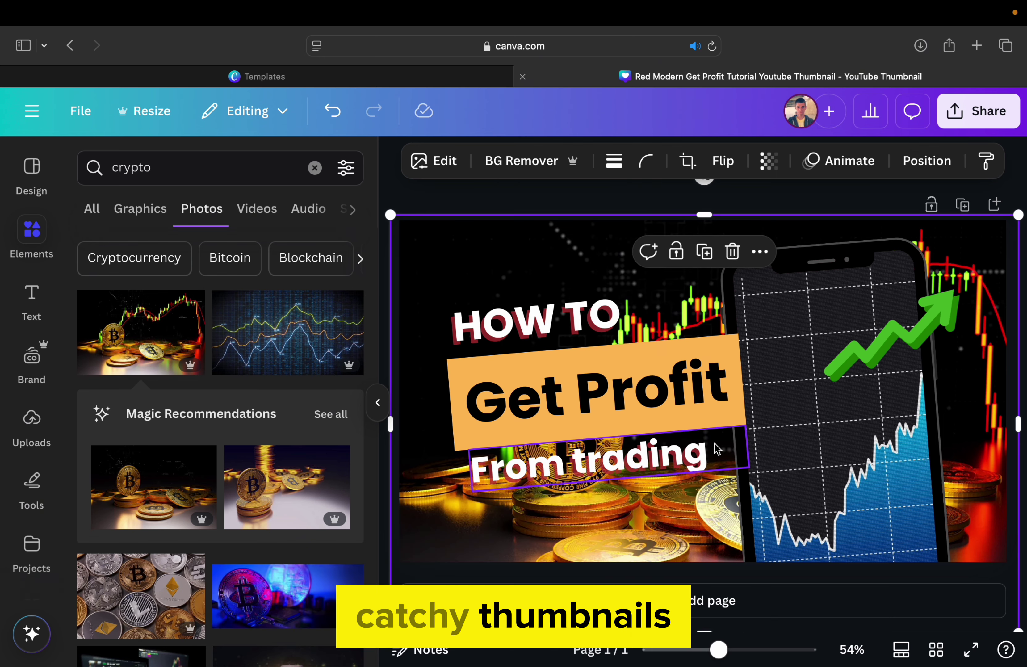
Step: Add the crypto graphic of red and green candlesticks with a gold coin, and shrink it to about a third of its inserted size
left_click(167, 213)
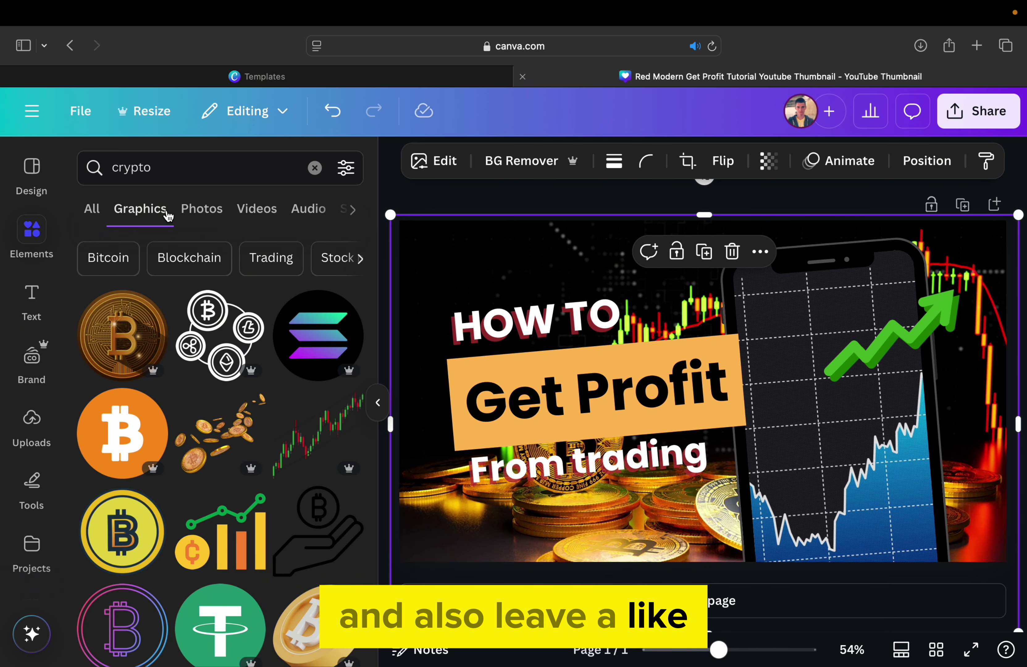
scroll(126, 442, "down", 3)
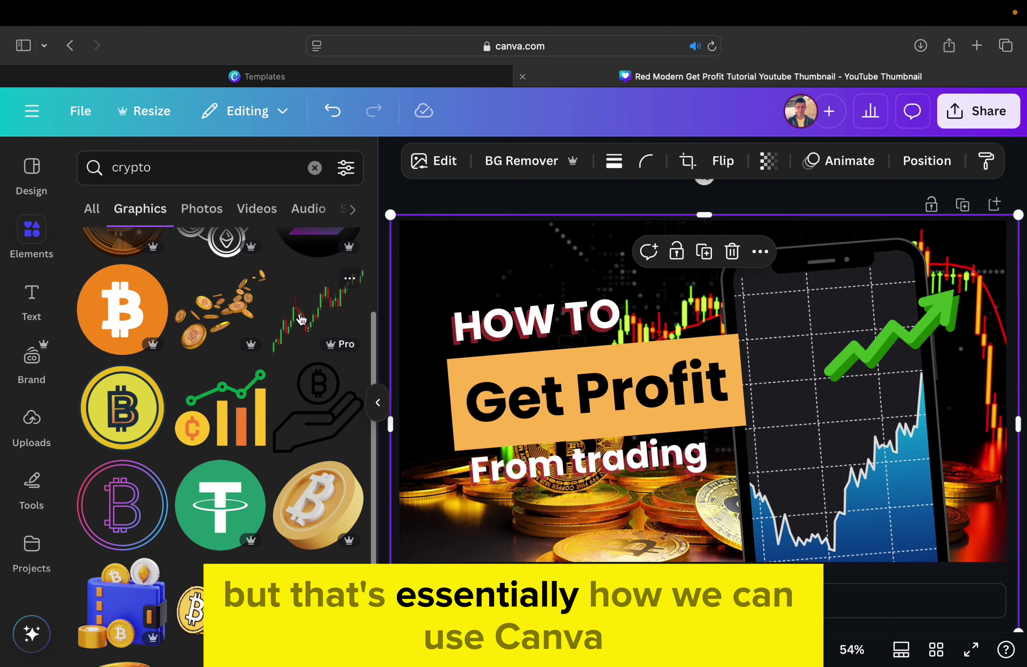
scroll(302, 320, "down", 8)
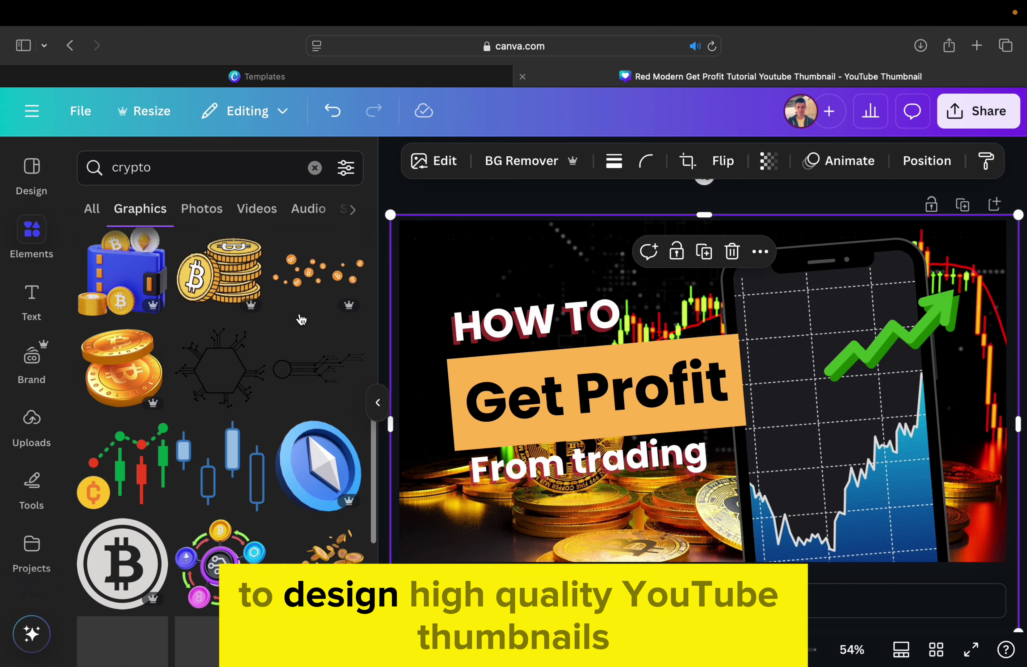
left_click(130, 438)
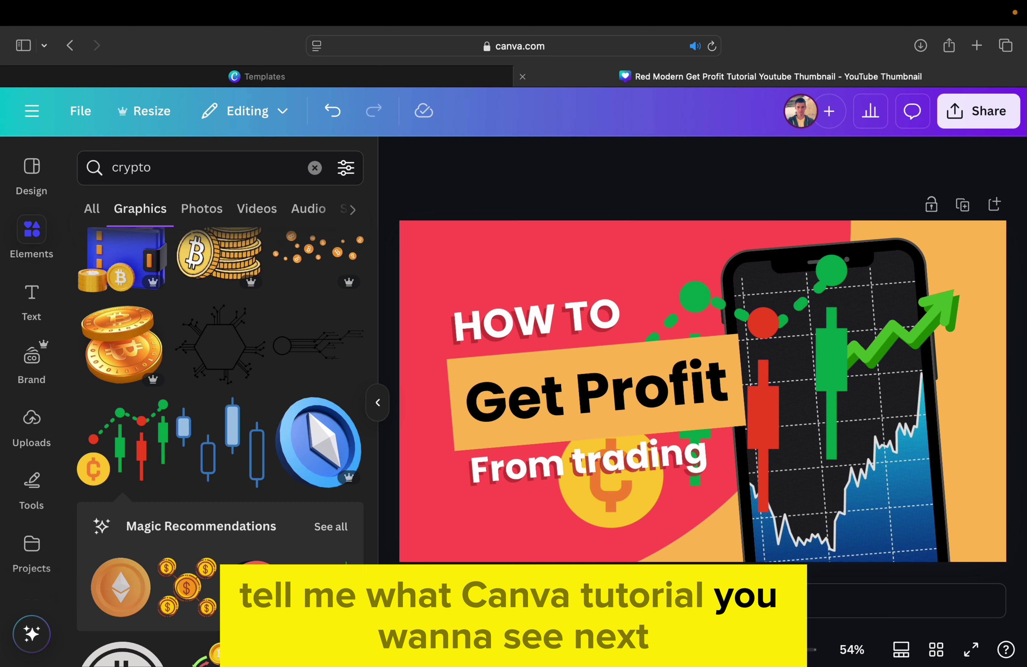
left_click(736, 324)
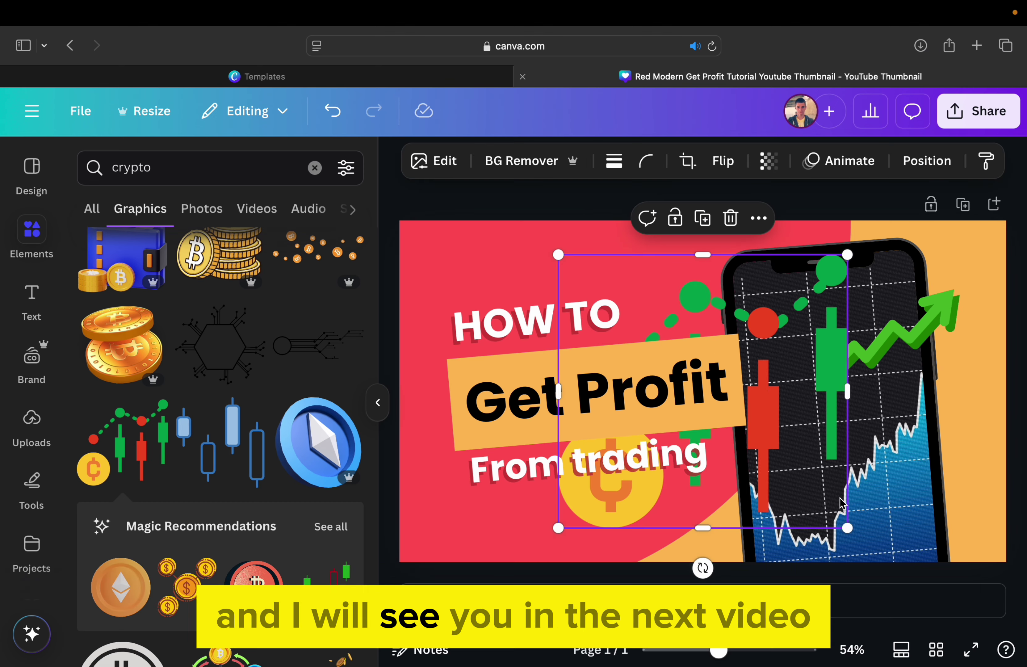
left_click_drag(848, 531, 641, 339)
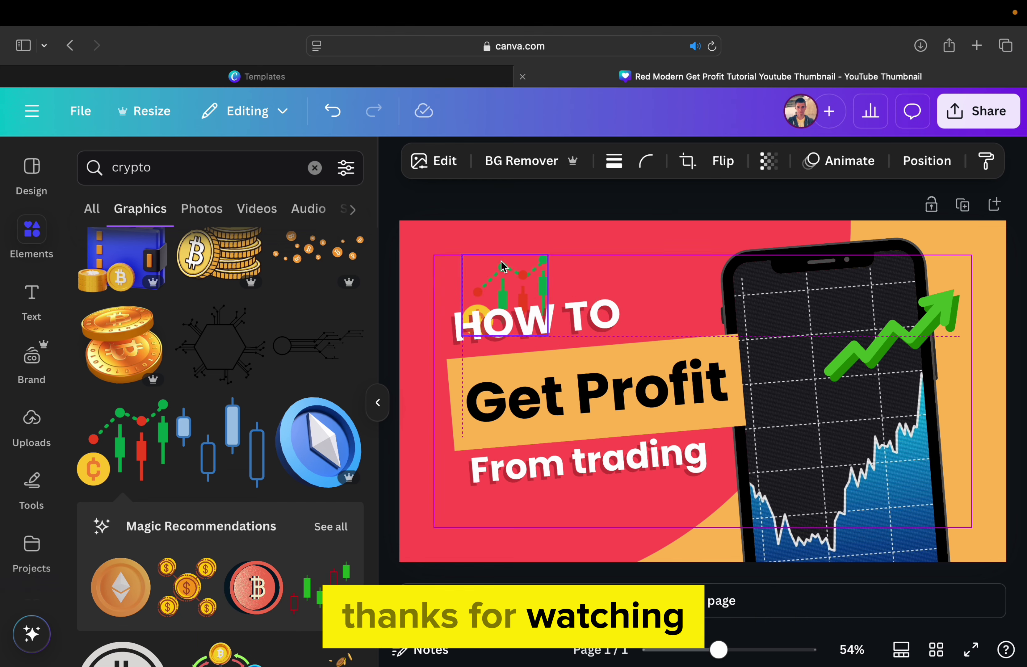